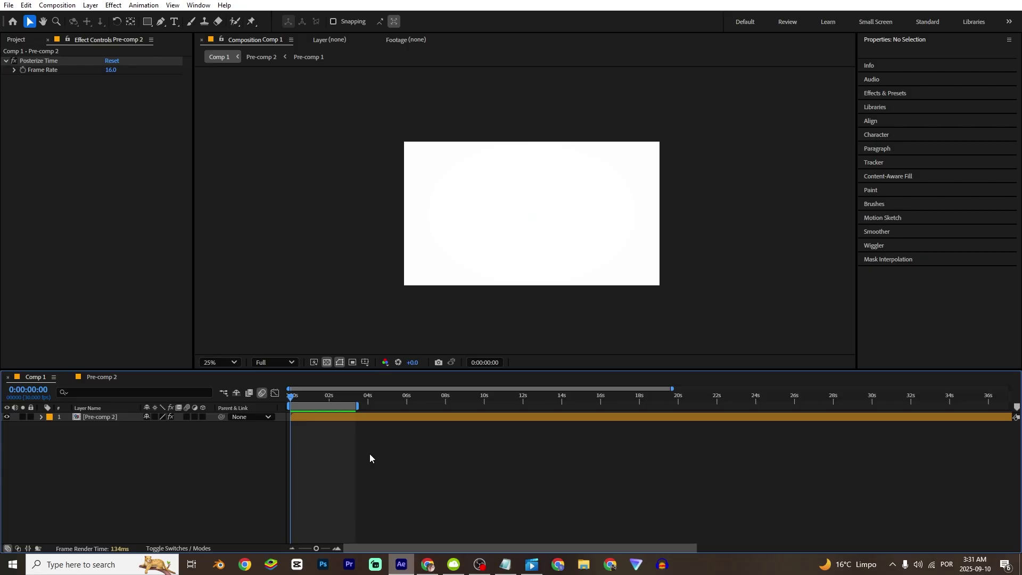
Create a new composition 1920 × 1080 px at 30 fps with a duration of 0:00:10:00
key(ctrl+n)
click(615, 212)
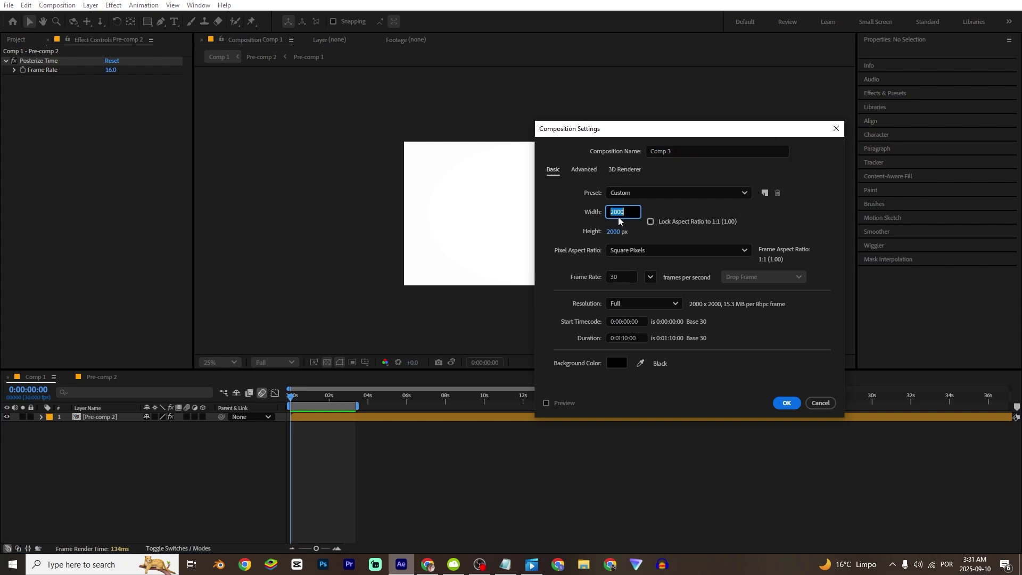
text(1920)
click(613, 231)
text(1080)
click(616, 338)
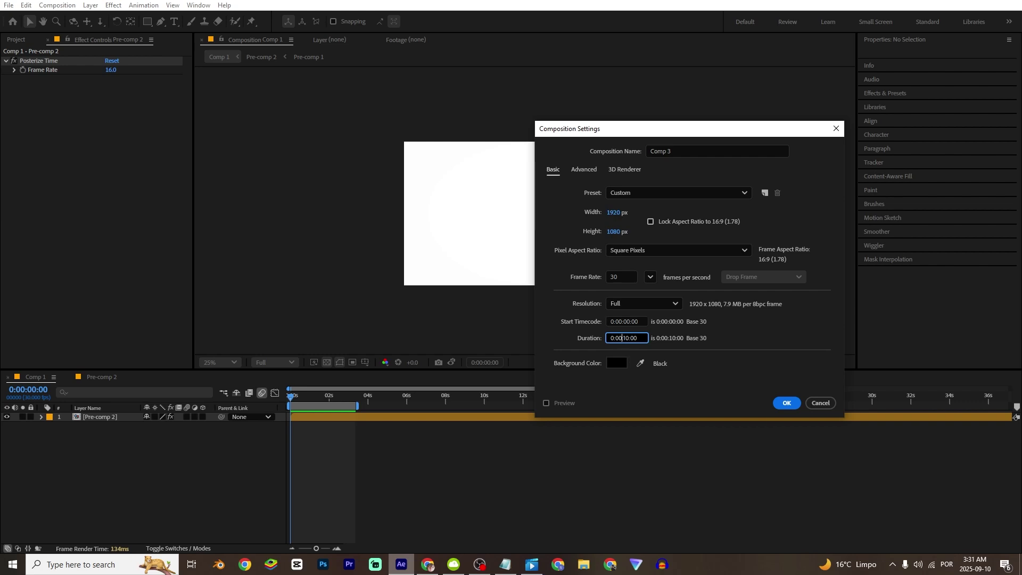
key(Return)
Import template instagram.aep, add its Comp 2 to the Comp 3 timeline and scale it to 87%
click(22, 37)
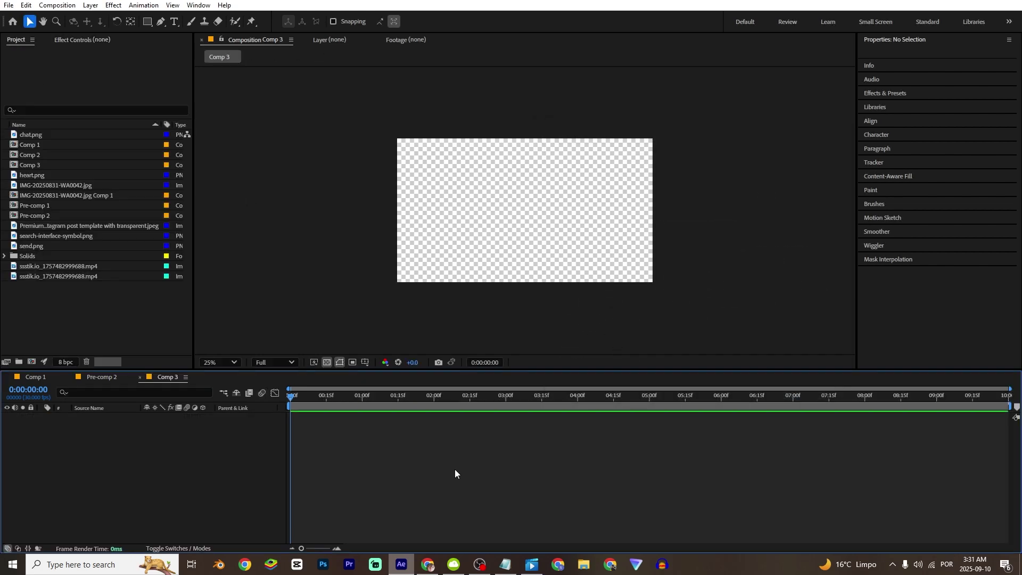
click(588, 562)
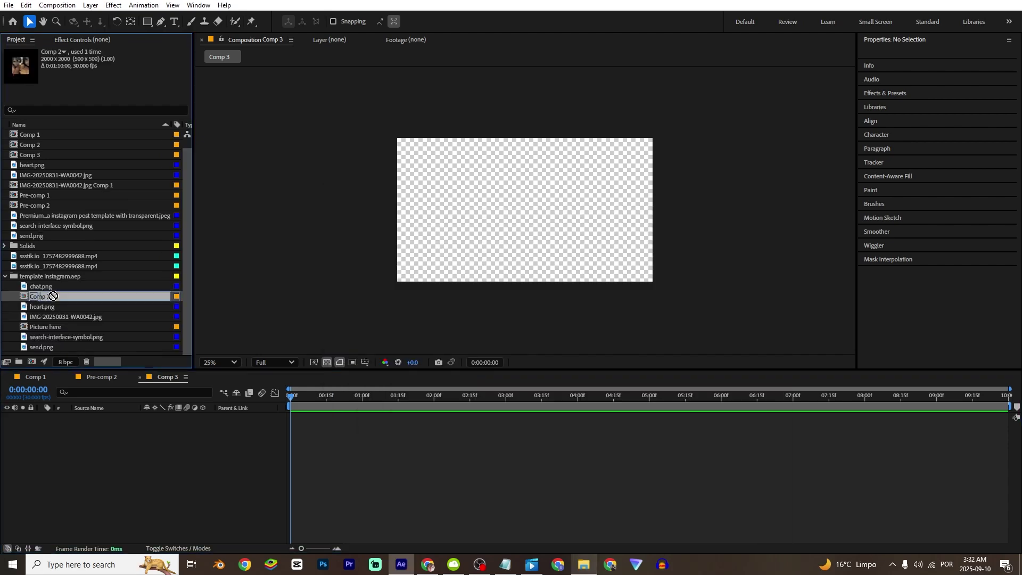
drag(50, 296, 77, 434)
key(ctrl+slash)
key(s)
drag(168, 426, 169, 425)
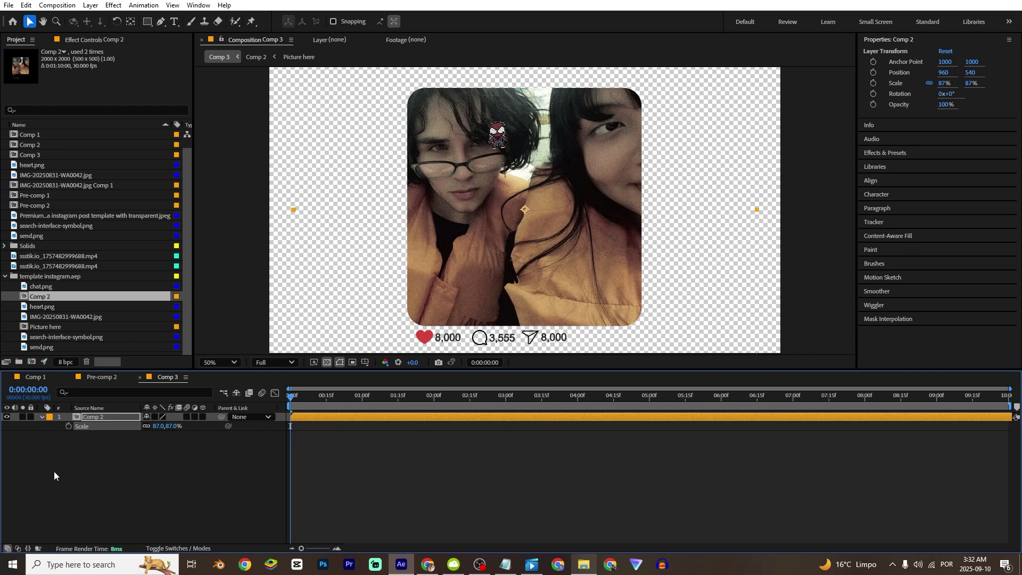
click(53, 471)
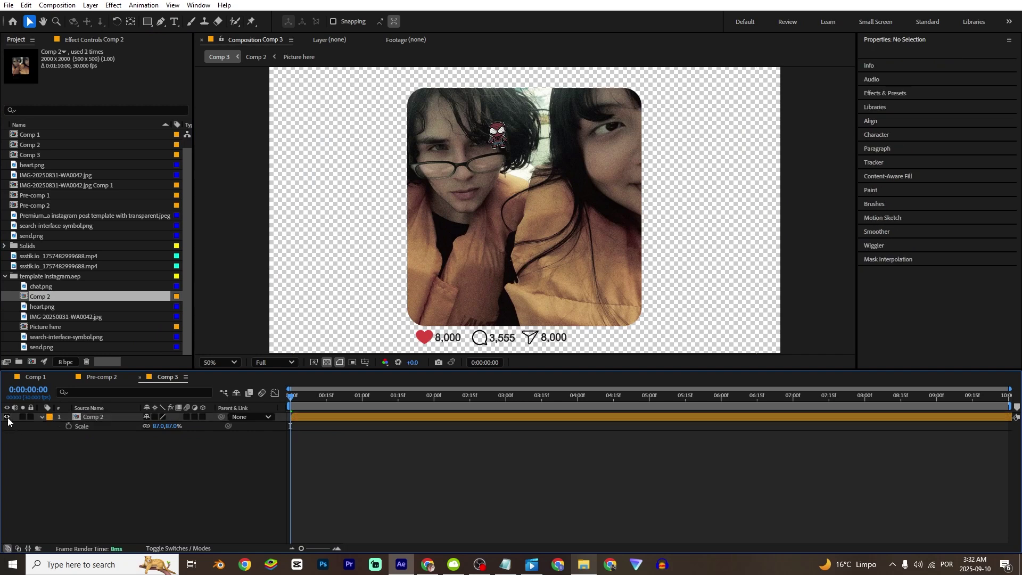
Hide the Comp 2 layer and draw an unfilled rectangle about 704 × 178 px with a 7 px black stroke
click(7, 417)
click(41, 417)
click(149, 22)
click(150, 23)
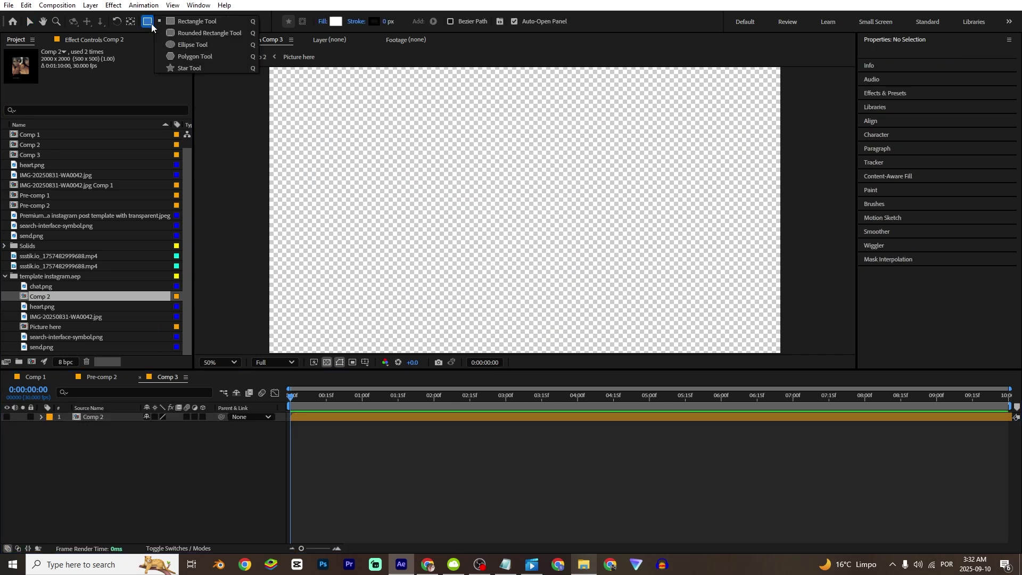
click(203, 25)
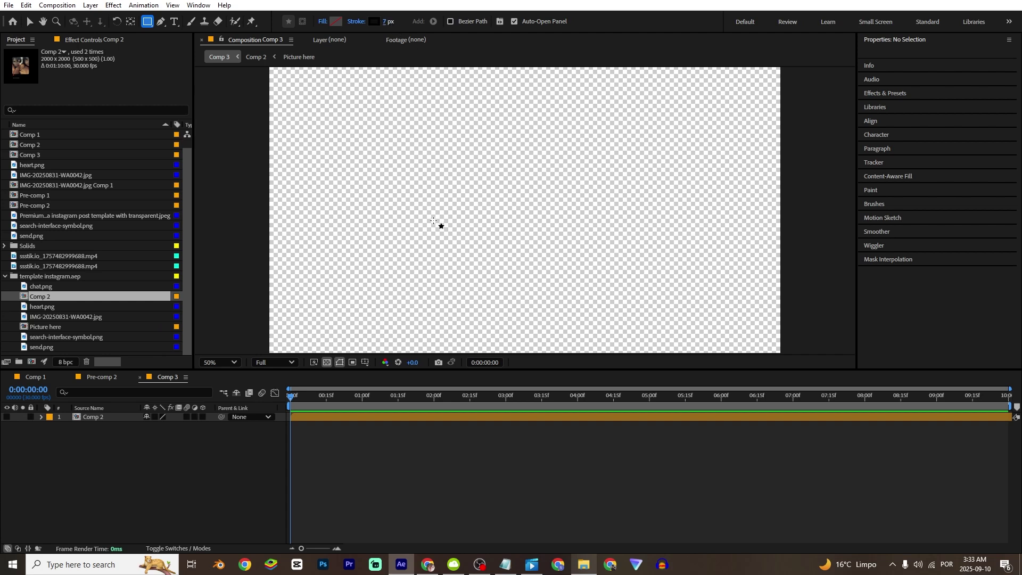
drag(414, 190, 602, 237)
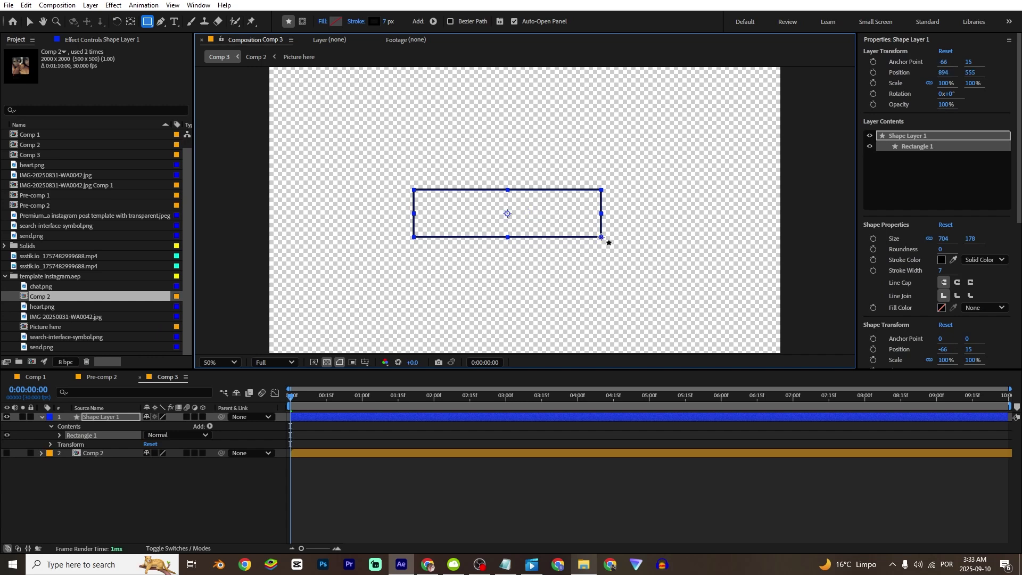
Center the rectangle in the composition, set its roundness to 64 and scale it to 96.9% by 93.8%
key(ctrl+Home)
key(slash)
key(v)
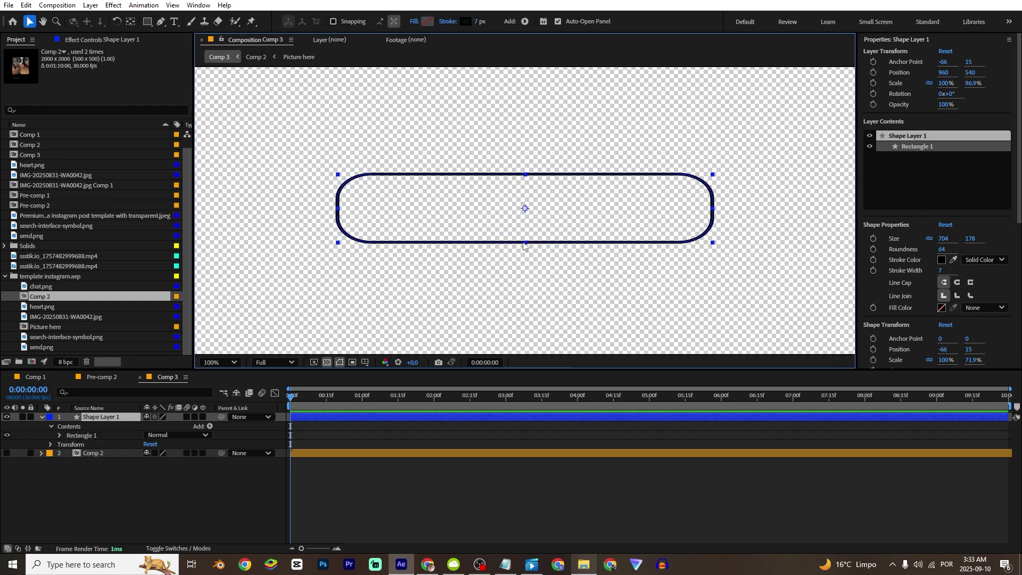
drag(524, 244, 524, 242)
click(508, 436)
scroll(536, 260, down, 2)
scroll(532, 256, up, 2)
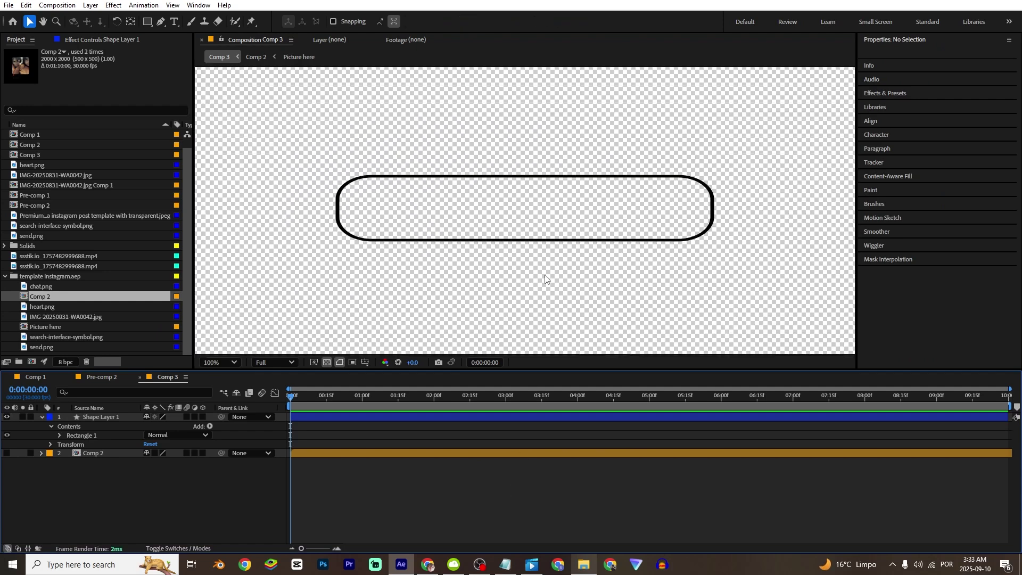
click(523, 239)
Add search-interface-symbol.png, scale it to 12% and place it at 1229, 540 inside the bar's right end
key(ctrl+v)
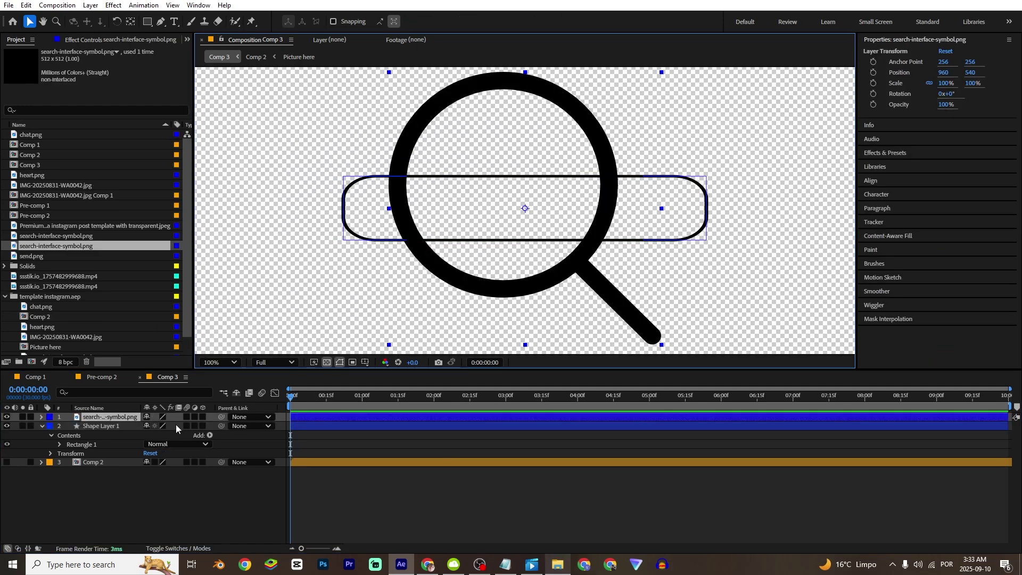
key(s)
drag(177, 425, 276, 409)
key(p)
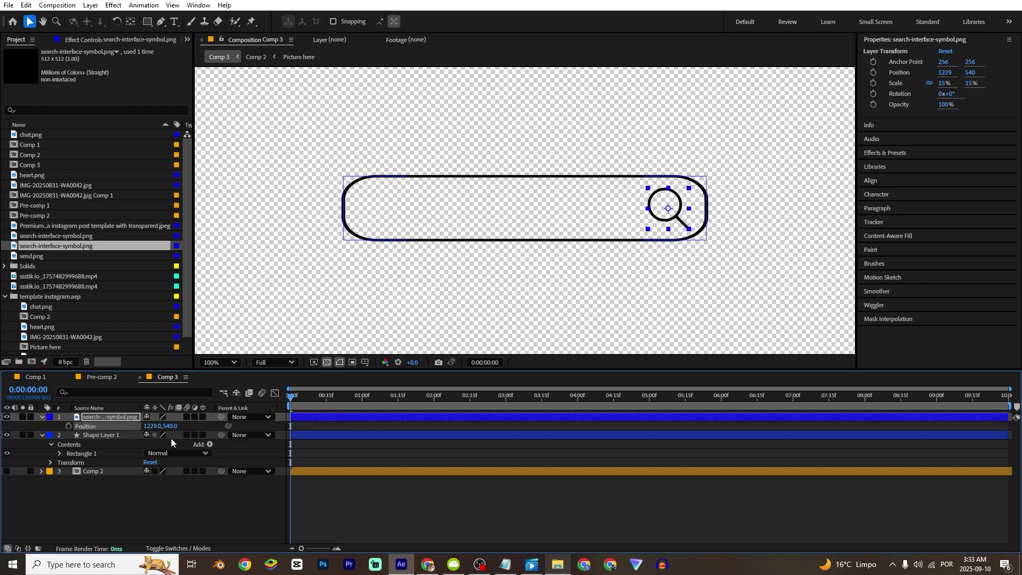
key(shift+s)
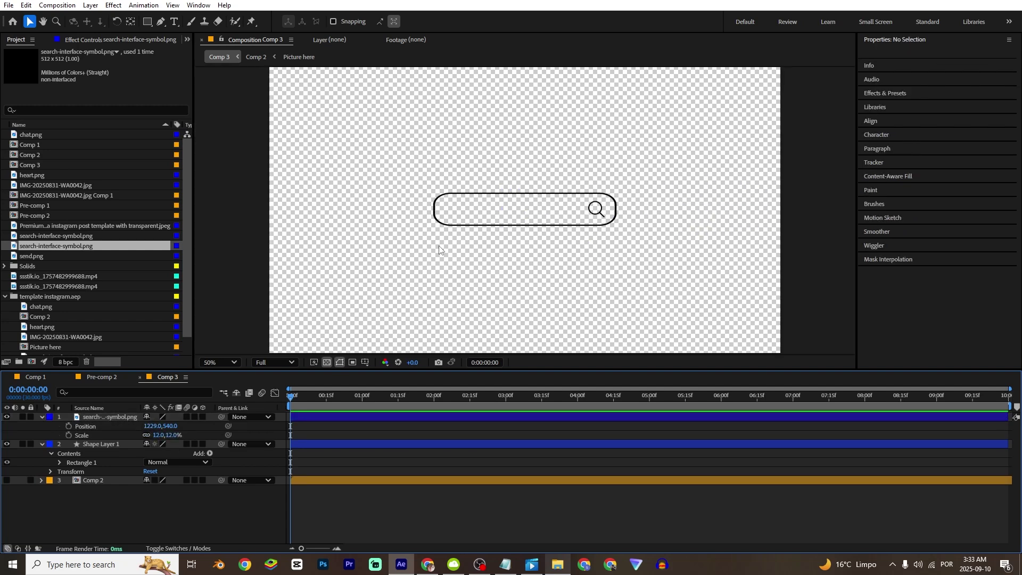
Add the text "SnowVfx" inside the search bar and give it a black fill
key(ctrl+t)
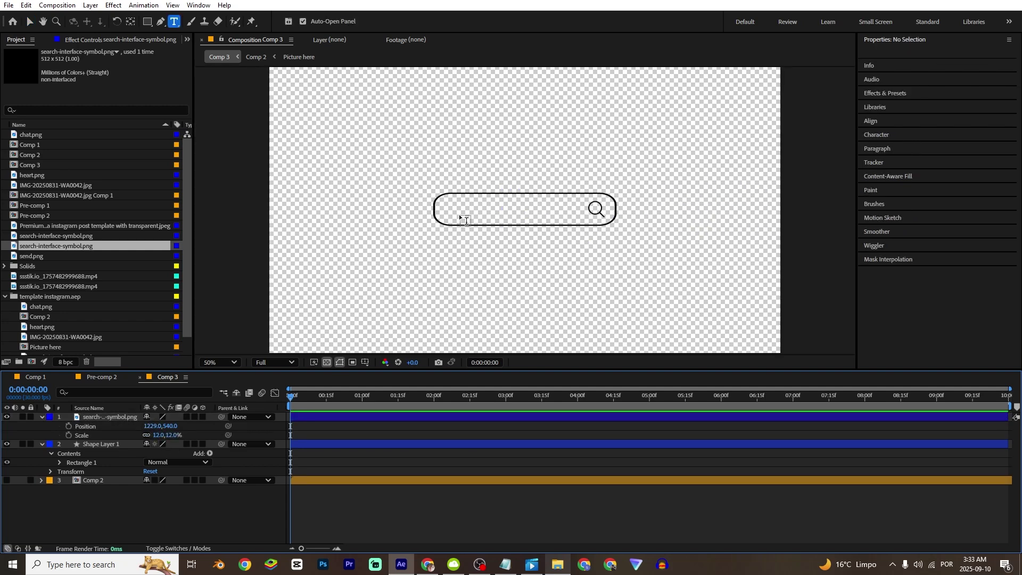
click(458, 214)
key(period)
key(period)
text(SnowVfx)
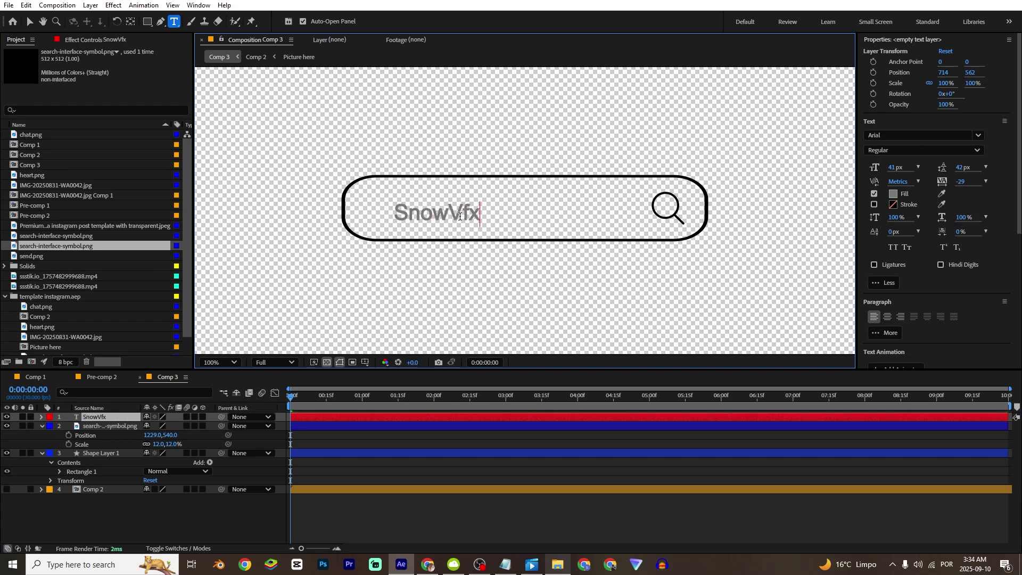
key(ctrl+a)
click(894, 193)
text(0)
key(Return)
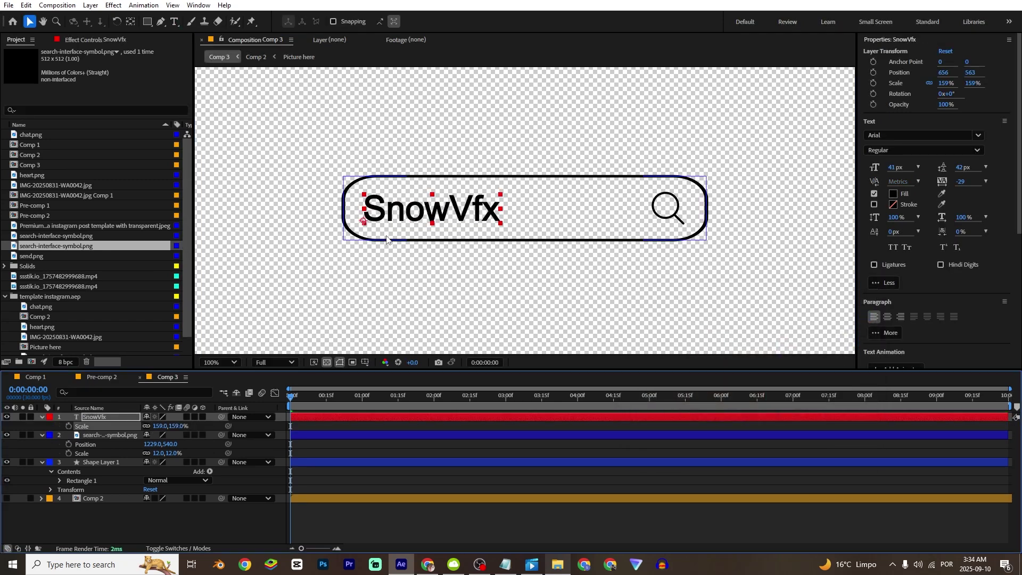
Scale the SnowVfx text to 150%, set its tracking to 14 and position it at 637, 561.5
drag(403, 211, 405, 210)
drag(168, 426, 163, 426)
click(404, 229)
key(ctrl+z)
key(ctrl+z)
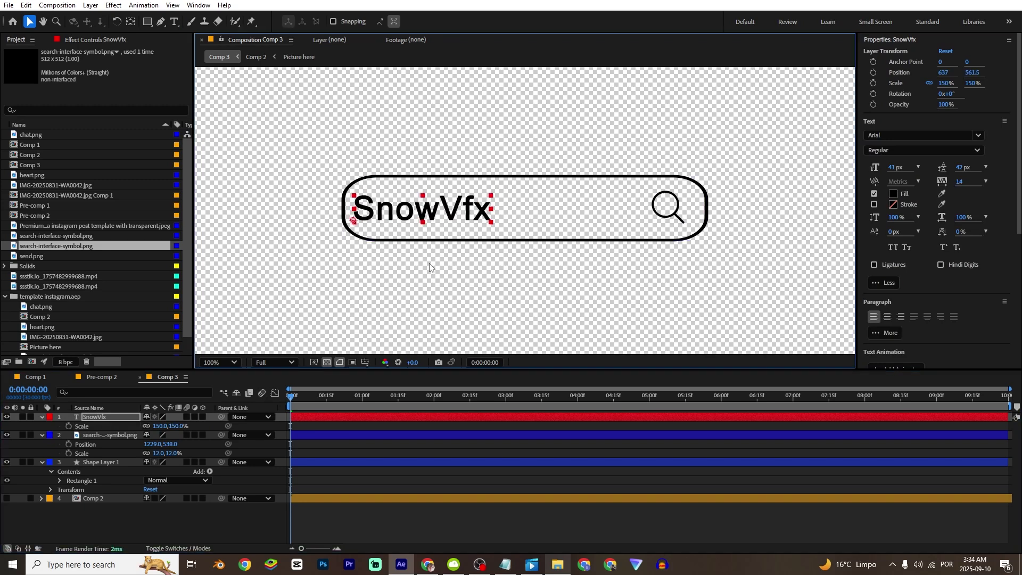
Apply the Typewriter preset to the SnowVfx text layer
key(ctrl+space)
text(type)
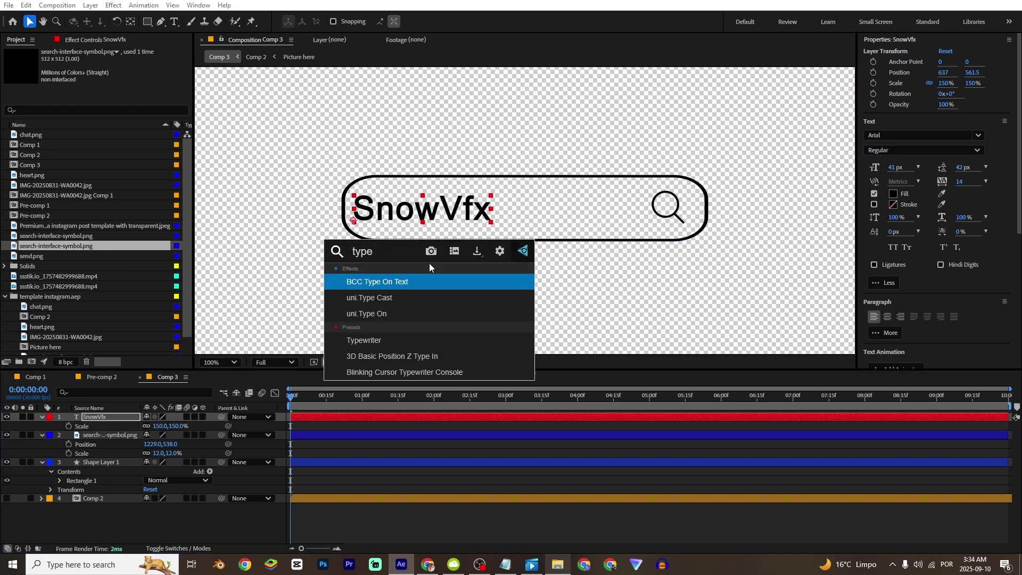
text(w)
key(Return)
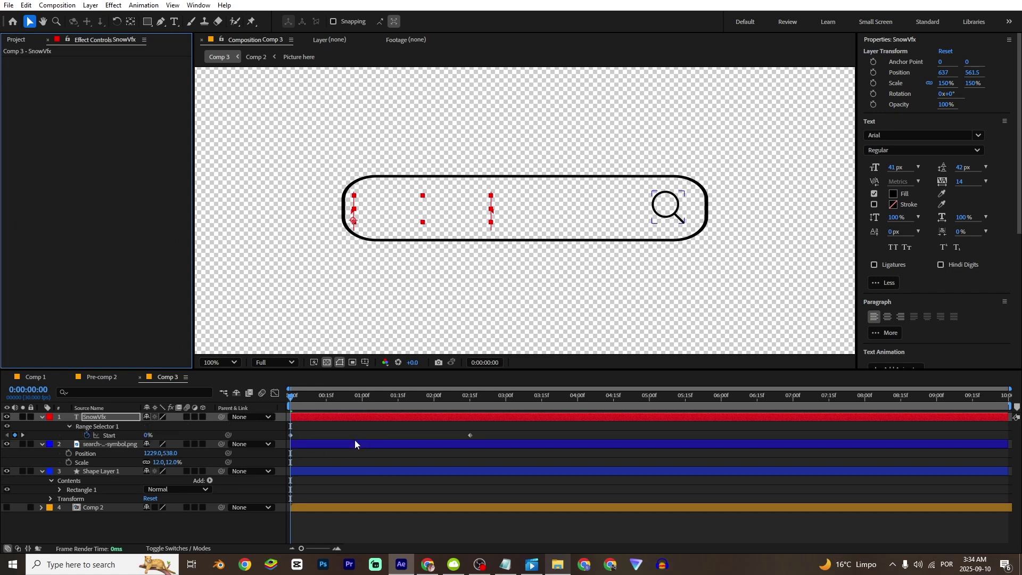
Shorten the typewriter animation by moving its last Start keyframe to about 0:00:00:20, and preview the typing
click(467, 435)
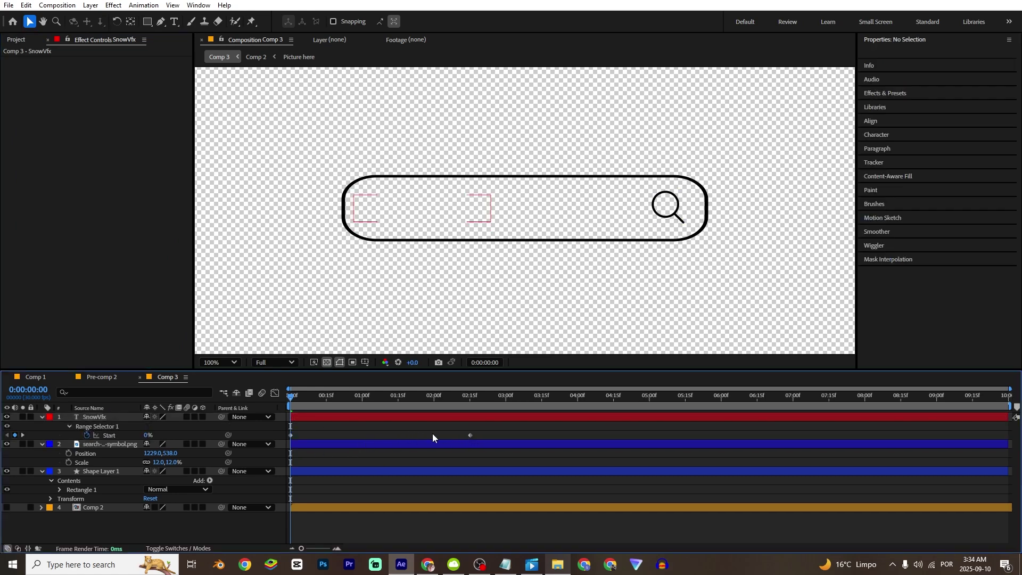
click(468, 435)
drag(363, 421, 338, 437)
key(space)
key(space)
click(354, 433)
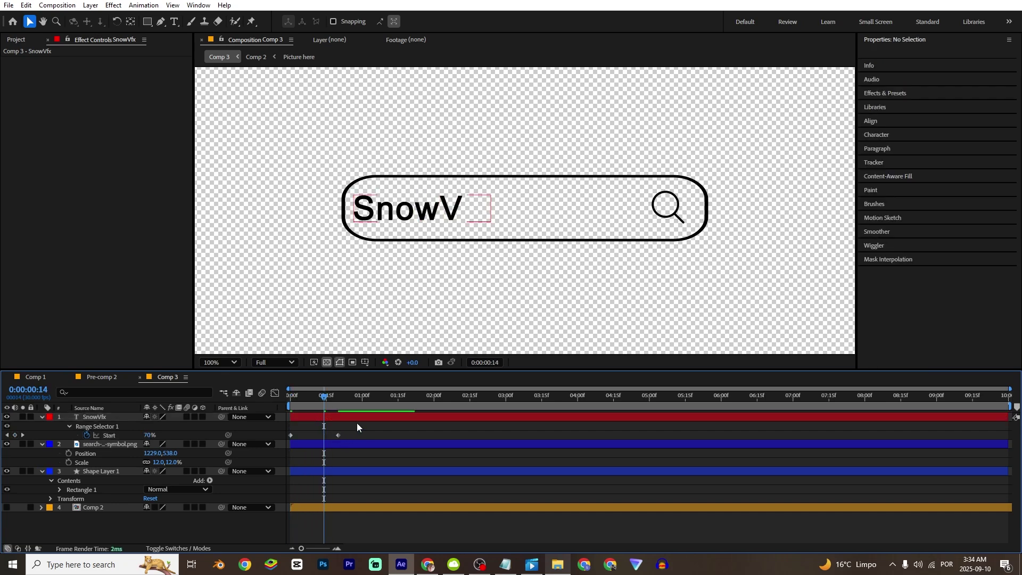
scroll(410, 318, down, 1)
Unlink Shape Layer 1's scale and animate its width from 0% at 0:00:00:00 to 96.9% at 0:00:01:25
drag(307, 399, 289, 400)
click(112, 471)
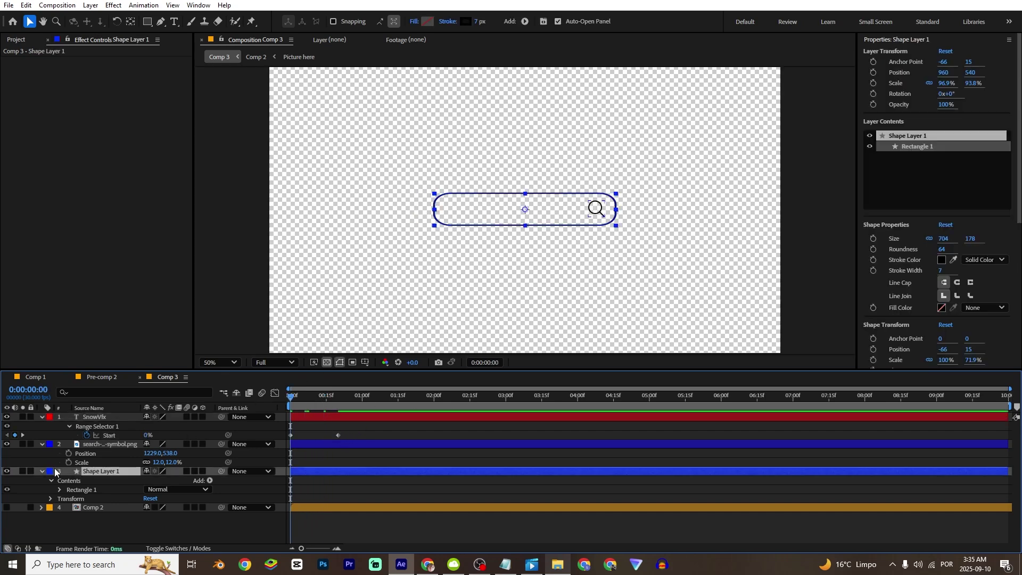
key(s)
key(F2)
click(146, 480)
click(67, 481)
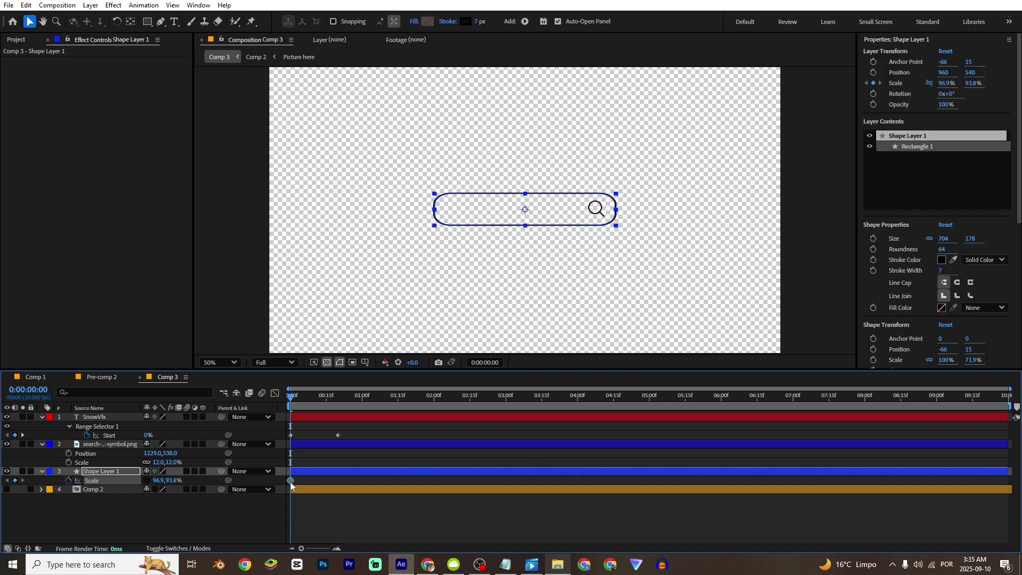
drag(350, 481, 422, 481)
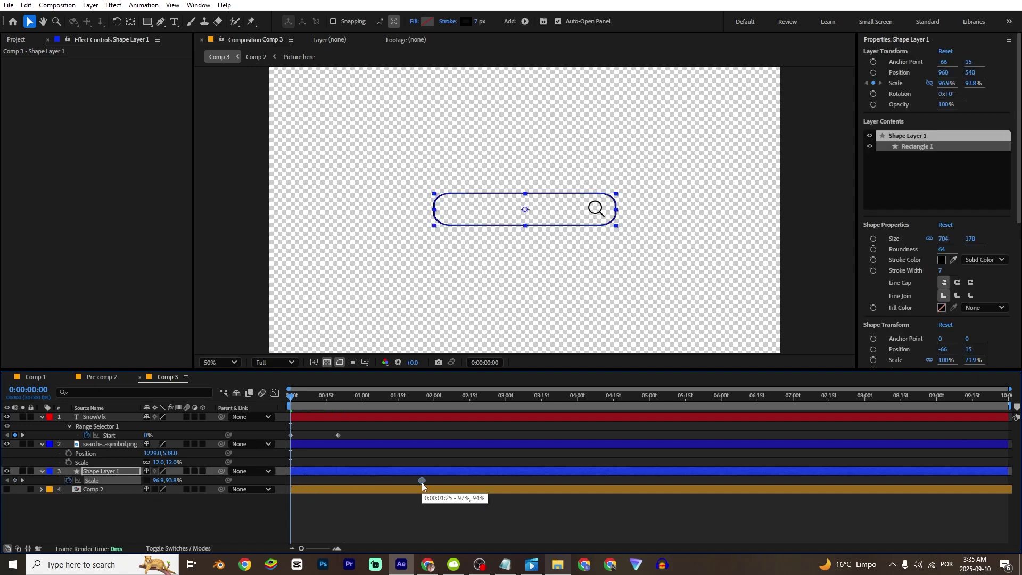
click(157, 481)
text(0)
key(Return)
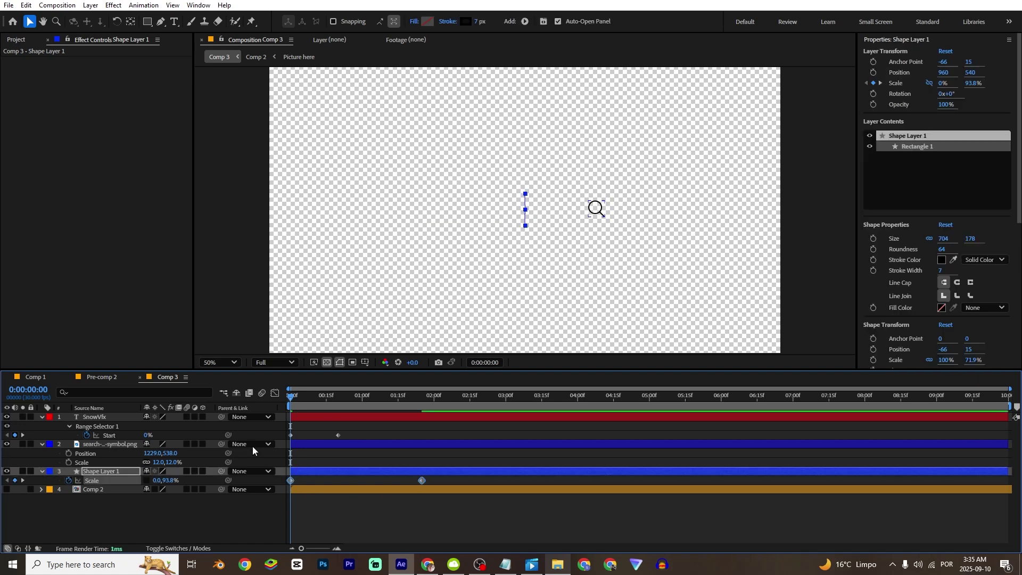
Reshape the bar's scale speed graph for a fast start and long ease-out, and shift the SnowVfx layer to start after the bar begins opening
click(274, 397)
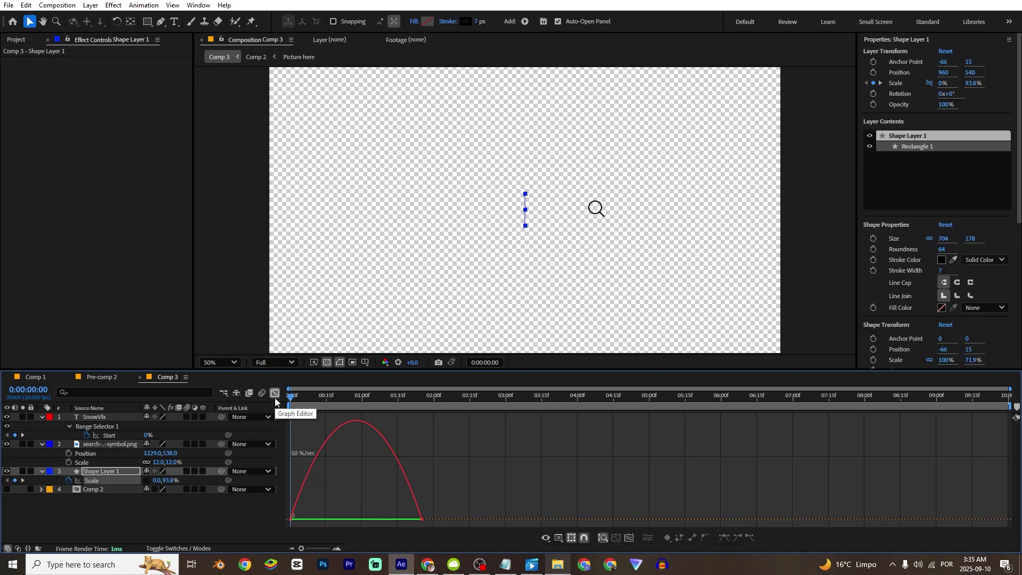
click(331, 520)
drag(311, 519, 292, 519)
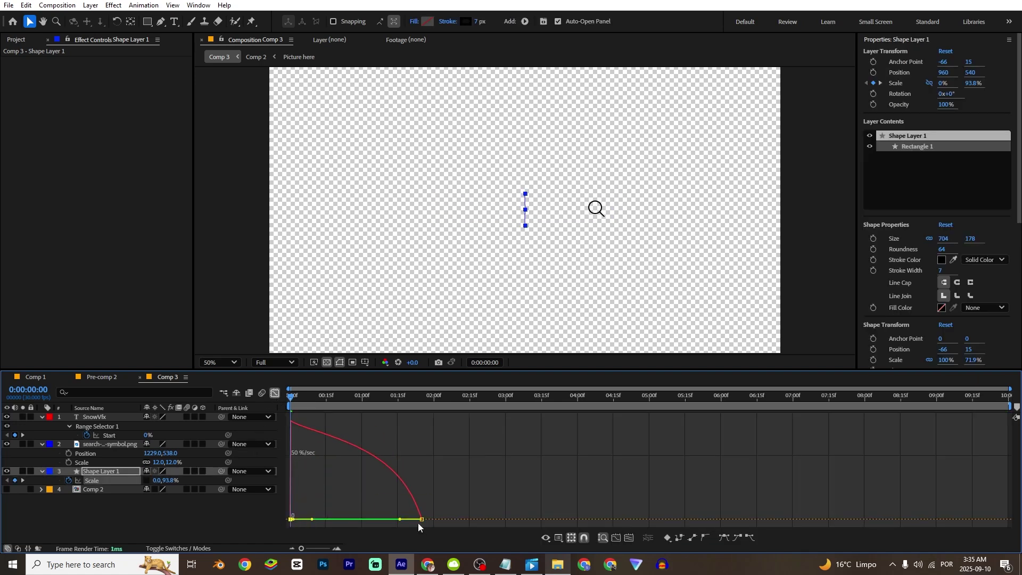
drag(400, 519, 356, 518)
click(275, 394)
drag(308, 418, 338, 420)
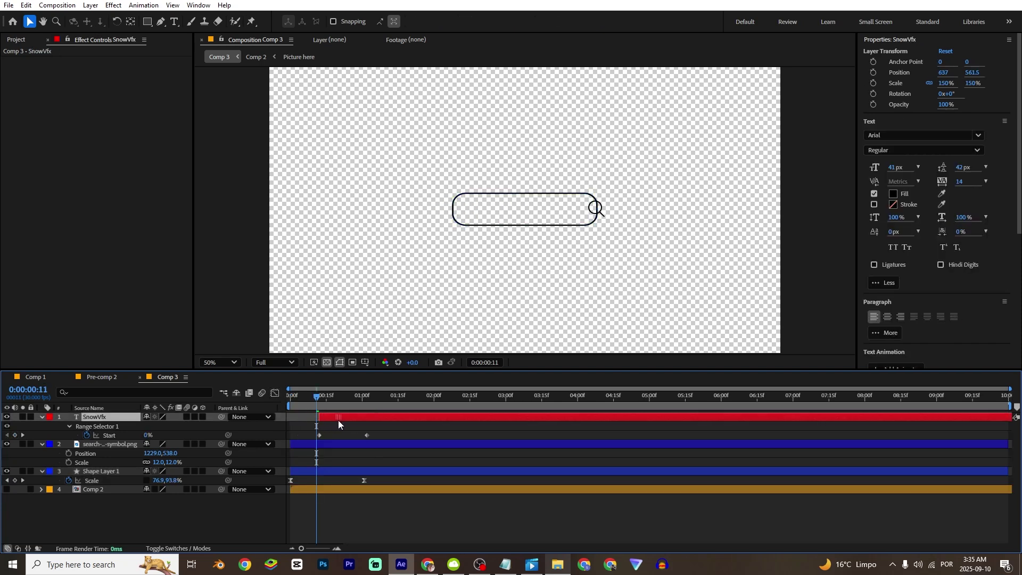
Fade in the search icon from 0% opacity at 0:00:00:12 to 100% at about 0:00:00:20, and delay the SnowVfx layer to about 0:00:00:17
click(323, 445)
key(t)
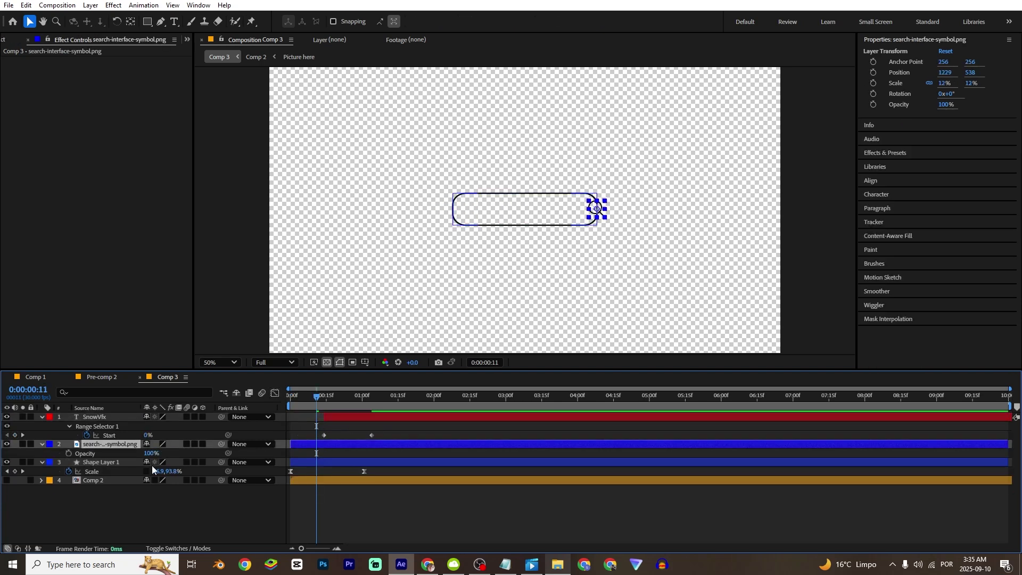
click(68, 453)
drag(318, 455, 340, 457)
drag(150, 453, 66, 451)
key(space)
key(space)
drag(342, 455, 320, 455)
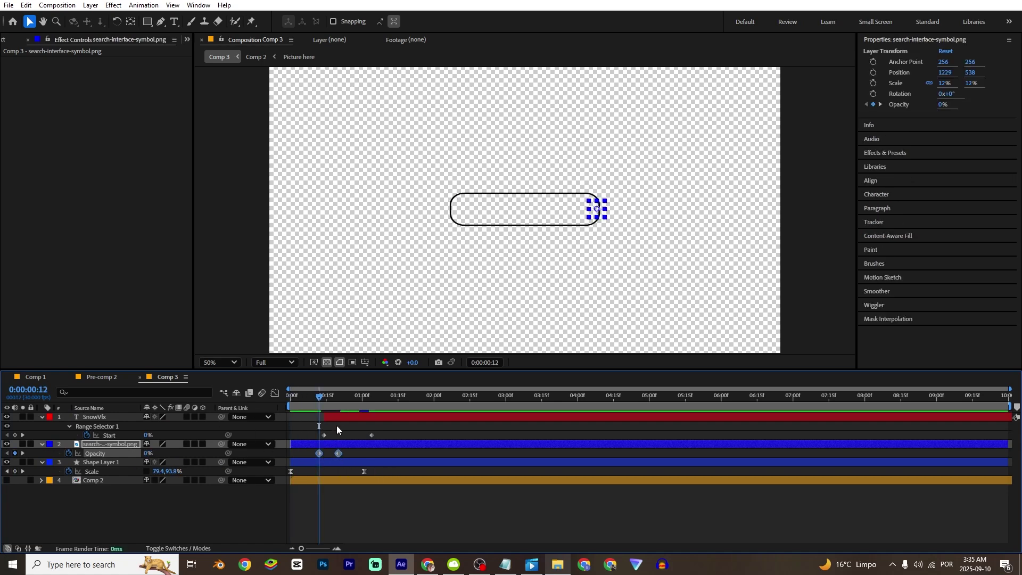
drag(335, 418, 342, 419)
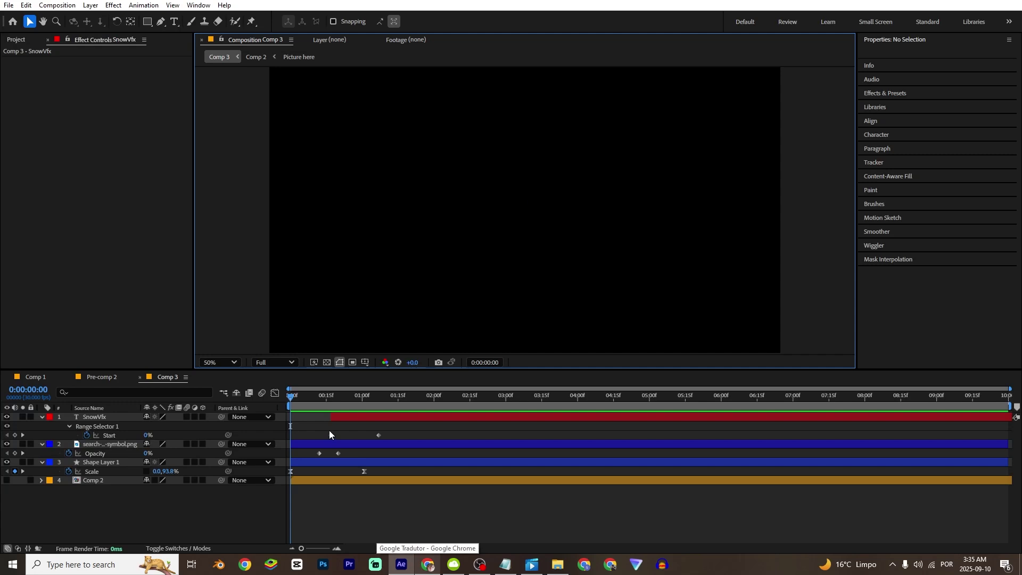
Add a white 1920 × 1080 px solid beneath all the layers as background and scrub through the animation
key(ctrl+y)
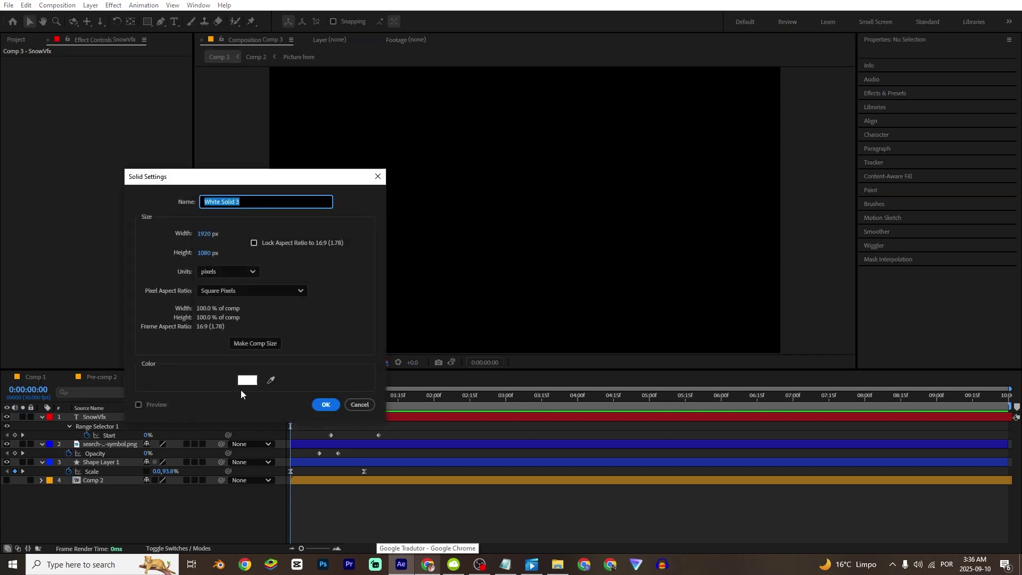
click(248, 380)
key(Return)
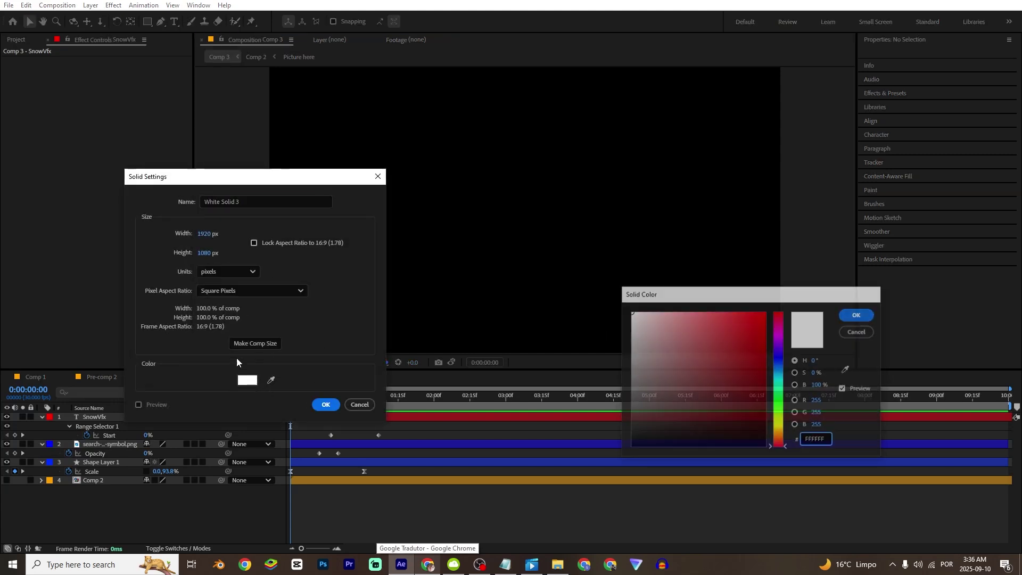
key(Return)
drag(292, 398, 322, 402)
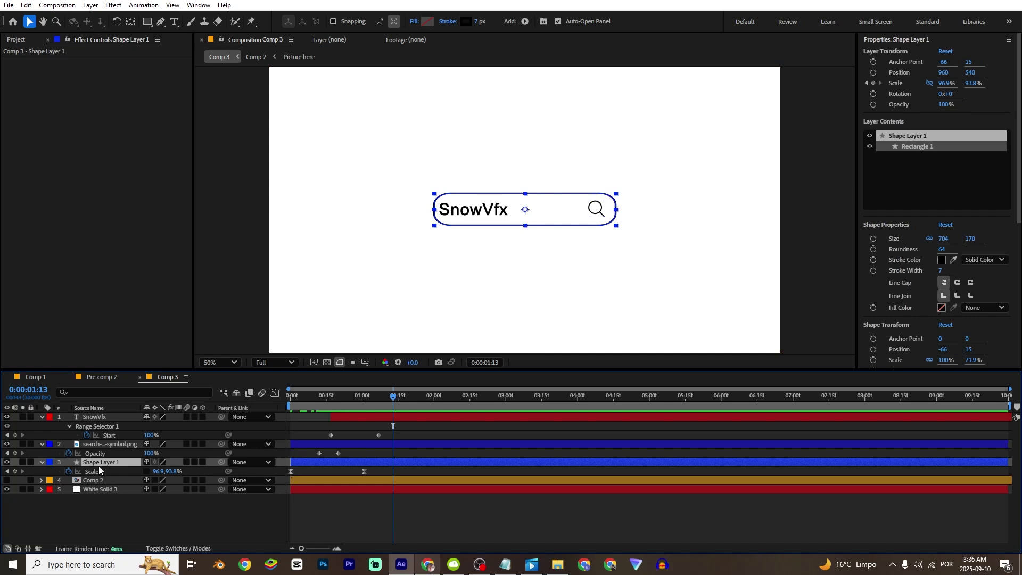
Pre-compose the SnowVfx text, search icon and Shape Layer 1 into Pre-comp 3, moving all attributes into the new composition
click(106, 435)
shift+click(98, 420)
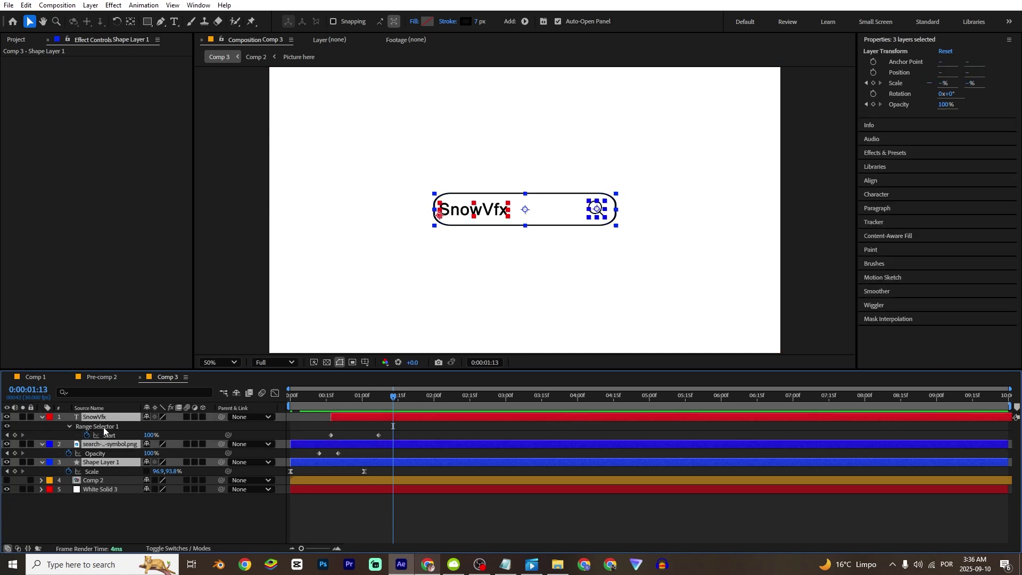
key(ctrl+shift+c)
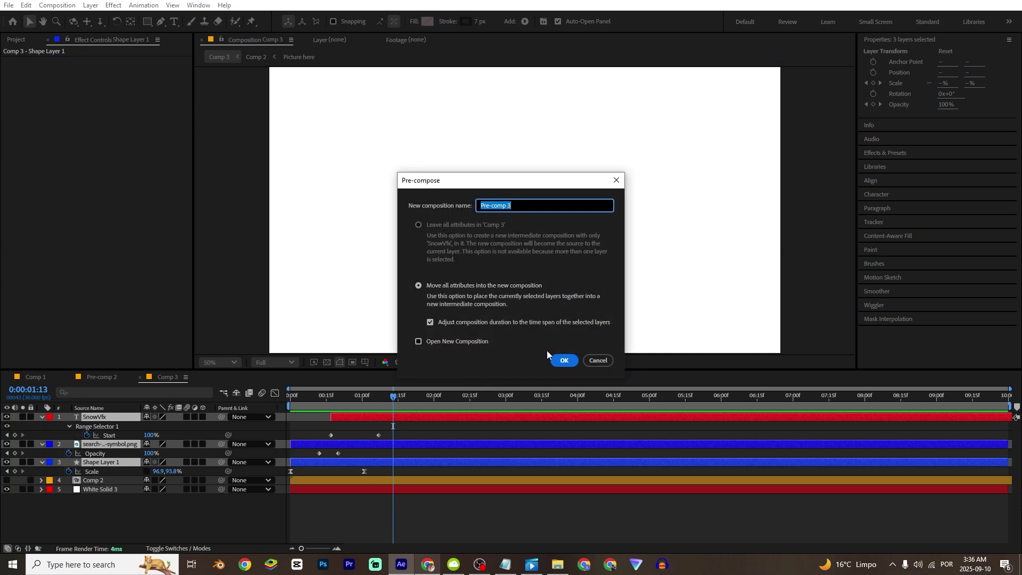
click(562, 361)
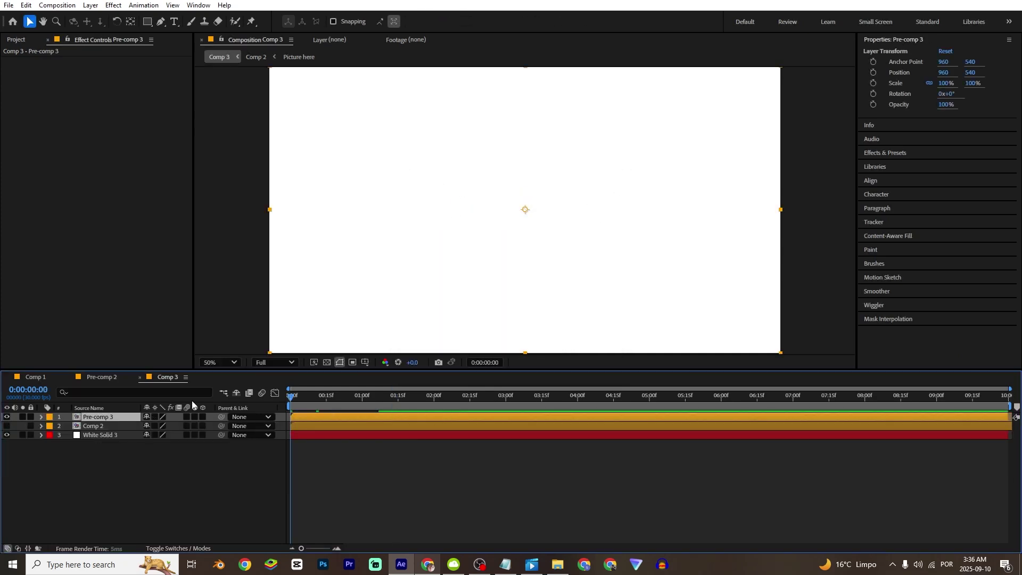
Animate Pre-comp 3's scale from 0% at 0:00:00:00 to 100% at 0:00:01:18 with a fast start and long ease-out
key(s)
click(70, 425)
drag(291, 425, 274, 439)
click(179, 426)
text(00)
click(353, 491)
click(275, 393)
drag(331, 485, 280, 522)
drag(394, 515, 322, 519)
key(space)
Move the Comp 2 layer above Pre-comp 3 in the layer stack
click(93, 434)
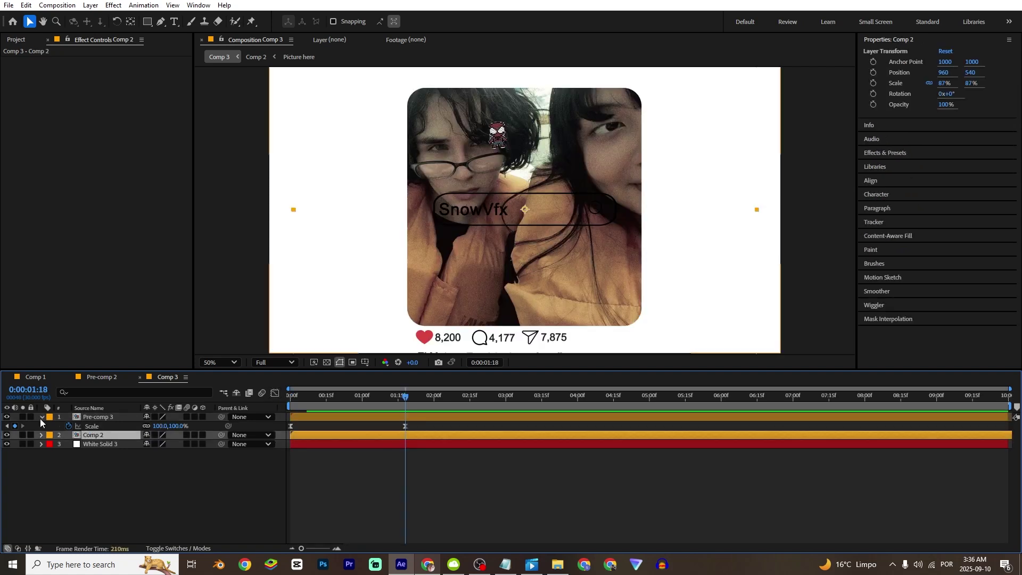
click(42, 418)
drag(94, 424, 82, 413)
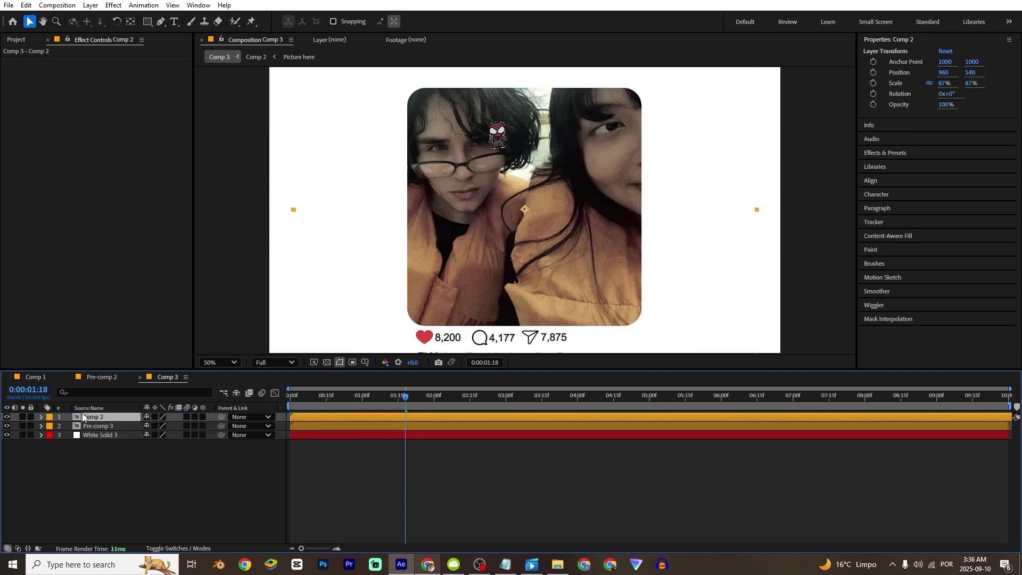
Make Comp 2 and Pre-comp 3 3D layers and move Comp 2 down to a Y position of 1604
key(comma)
drag(202, 425, 204, 419)
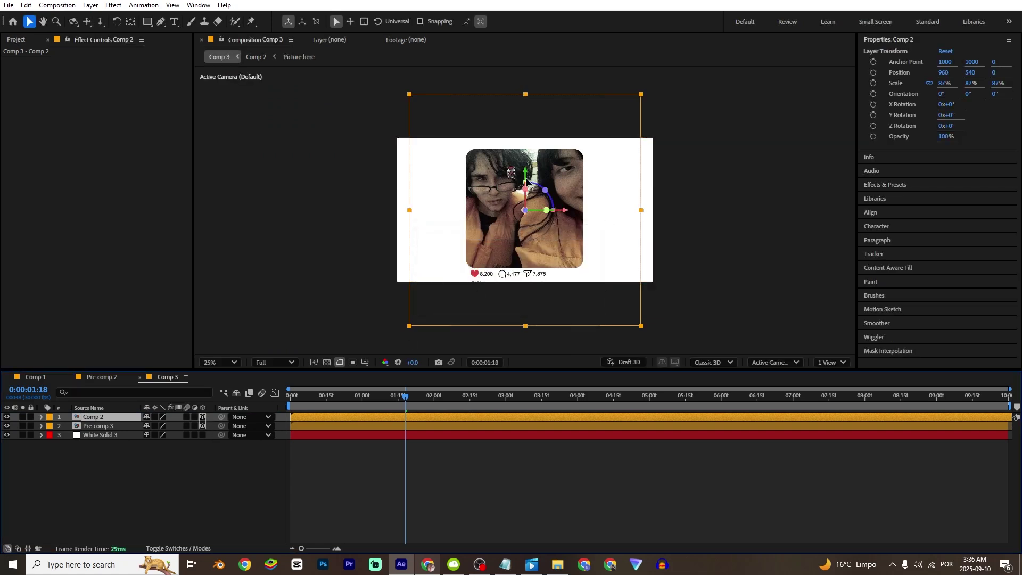
drag(527, 181, 513, 307)
Set Pre-comp 3's scale keyframe at 0:00:01:18 to 125%
click(417, 426)
key(u)
drag(162, 437, 355, 504)
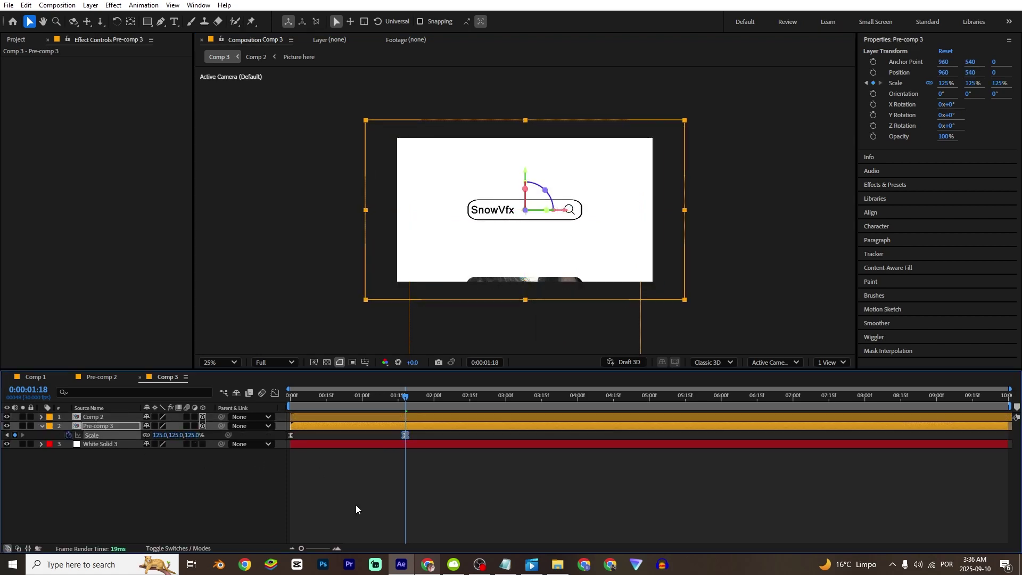
click(356, 504)
Add a two-node camera with the 50mm preset
key(Home)
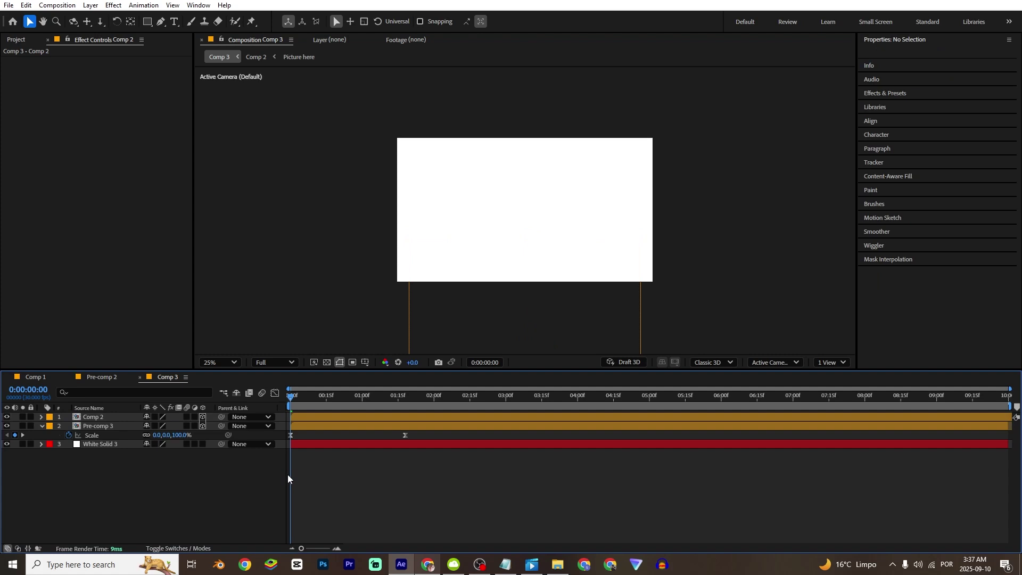
key(ctrl+alt+shift+c)
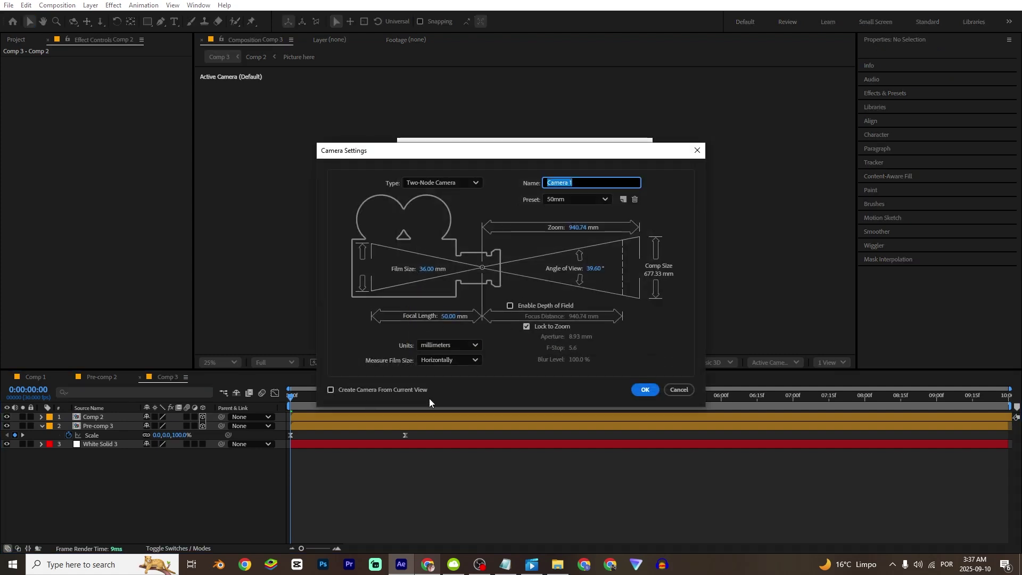
key(Return)
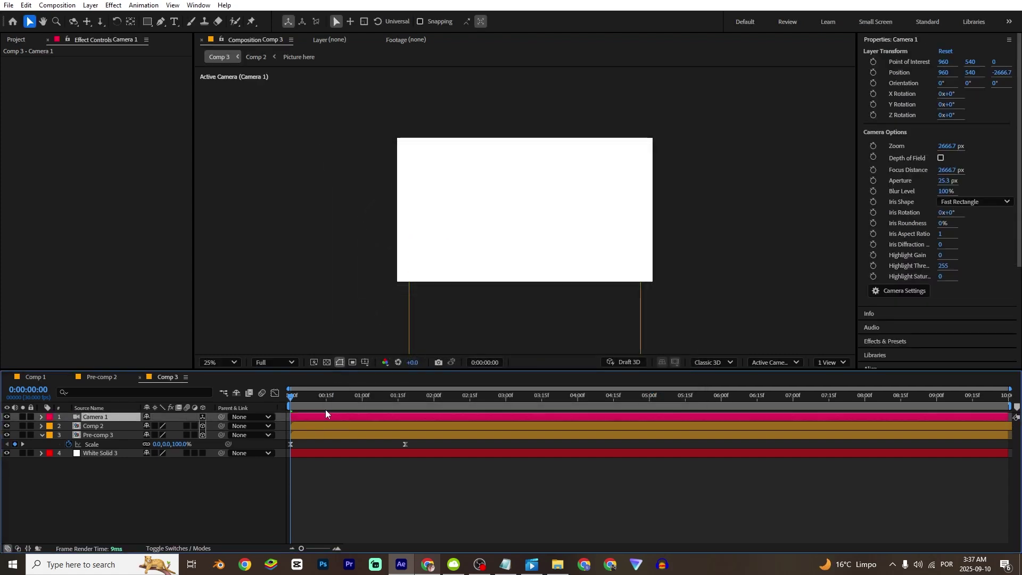
Set keyframes for Camera 1's point of interest, position and X, Y and Z rotation at 0:00:00:00
key(p)
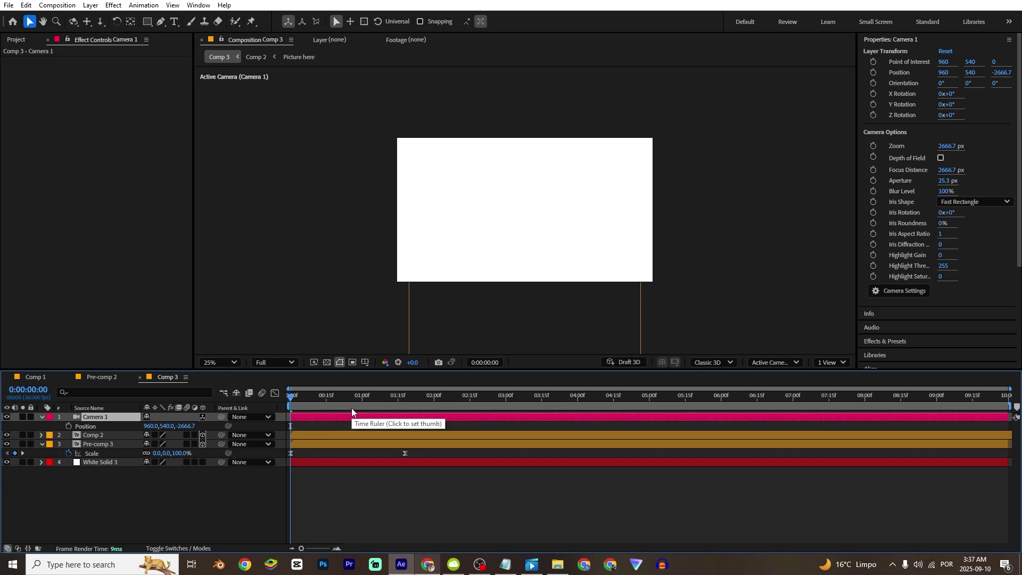
key(shift+a)
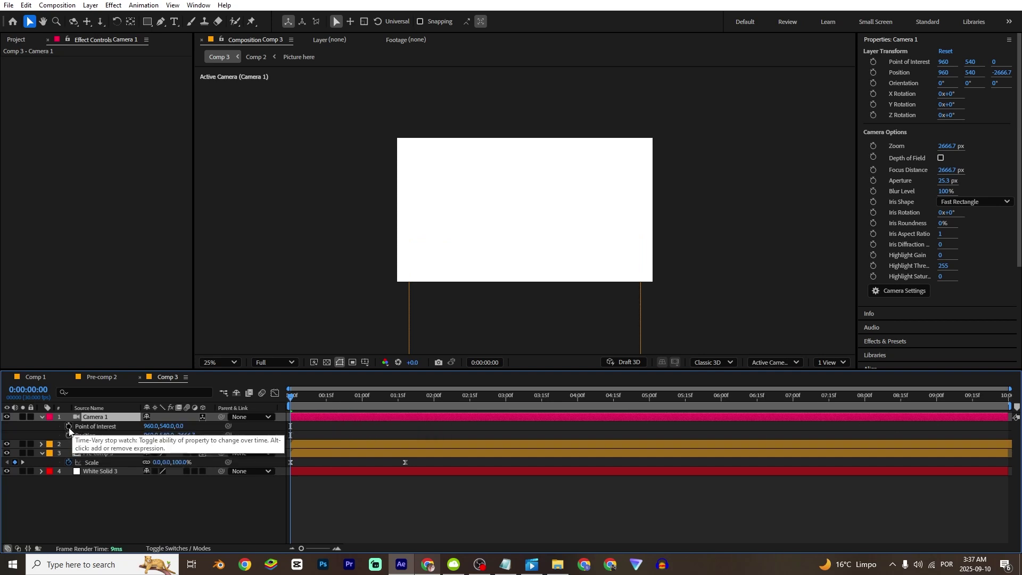
key(shift+r)
click(69, 426)
click(68, 434)
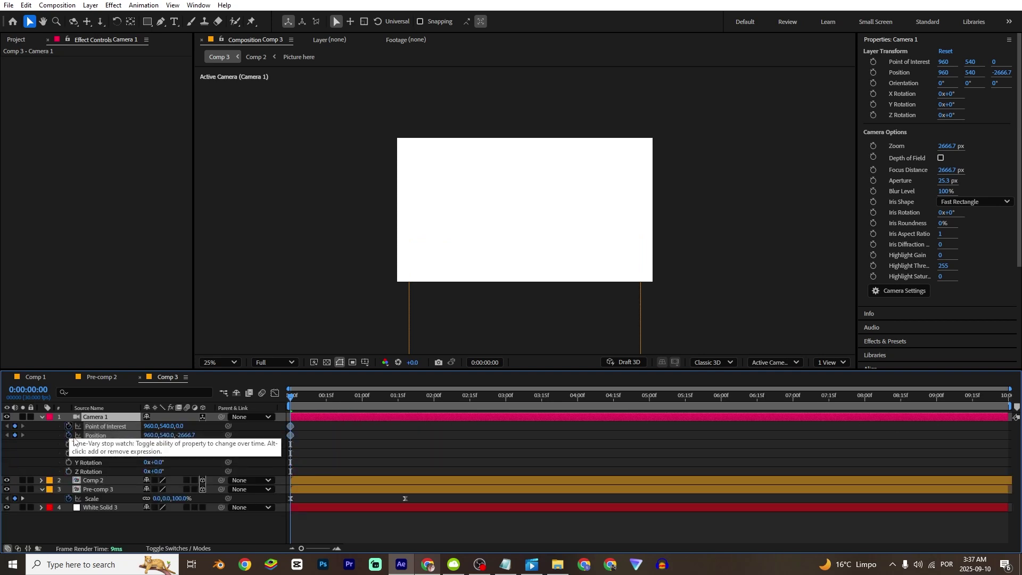
click(69, 471)
click(68, 462)
click(69, 452)
key(ctrl+shift+a)
At 0:00:01:02, orbit Camera 1 to an angled close view of the search bar with position 231.3, 934.4, -1569.8
drag(290, 396, 367, 415)
key(c)
key(c)
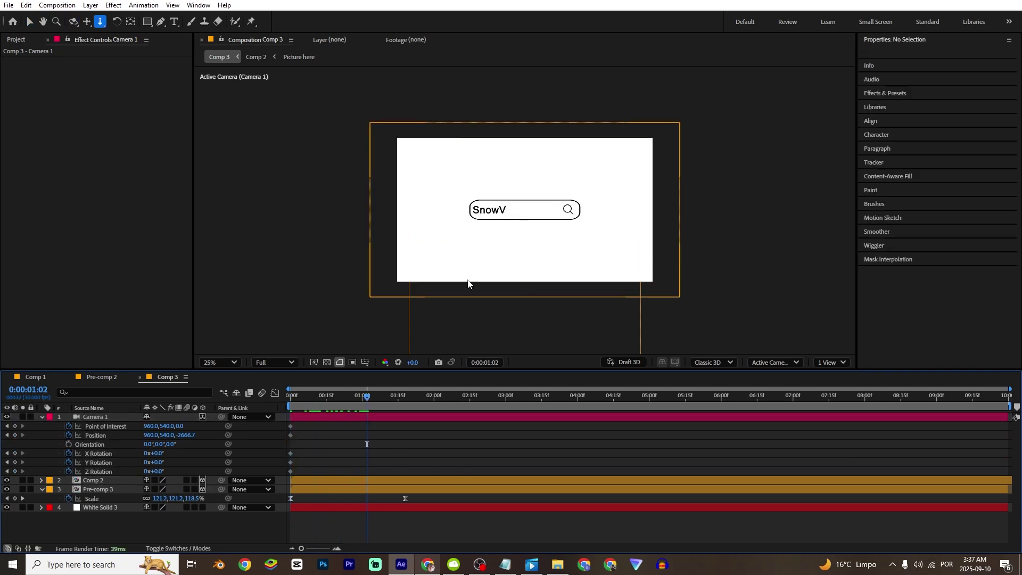
key(c)
key(c)
key(c)
key(c)
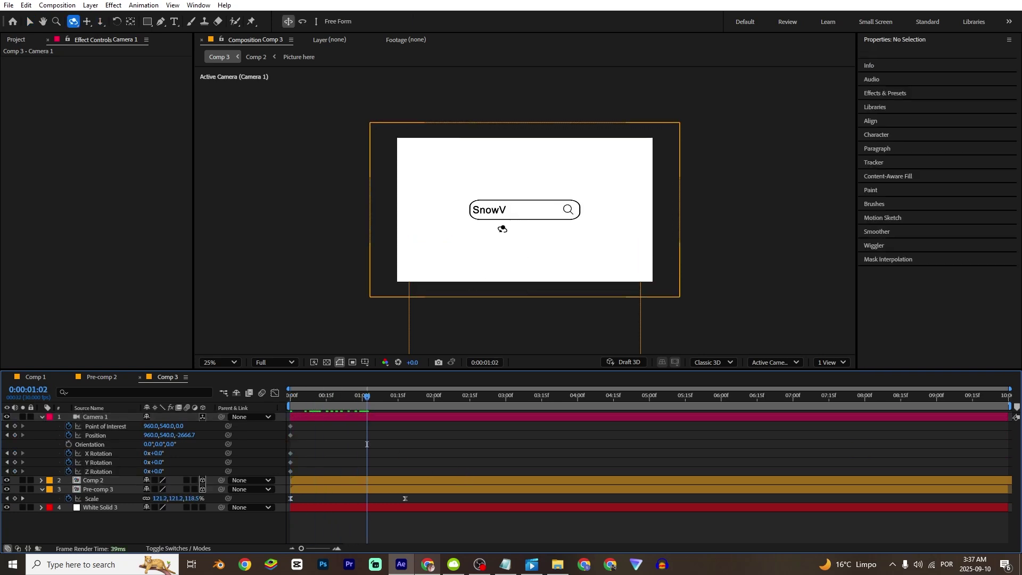
key(c)
key(c)
key(c)
key(c)
key(c)
key(c)
key(c)
key(c)
drag(521, 216, 529, 184)
drag(168, 436, 228, 444)
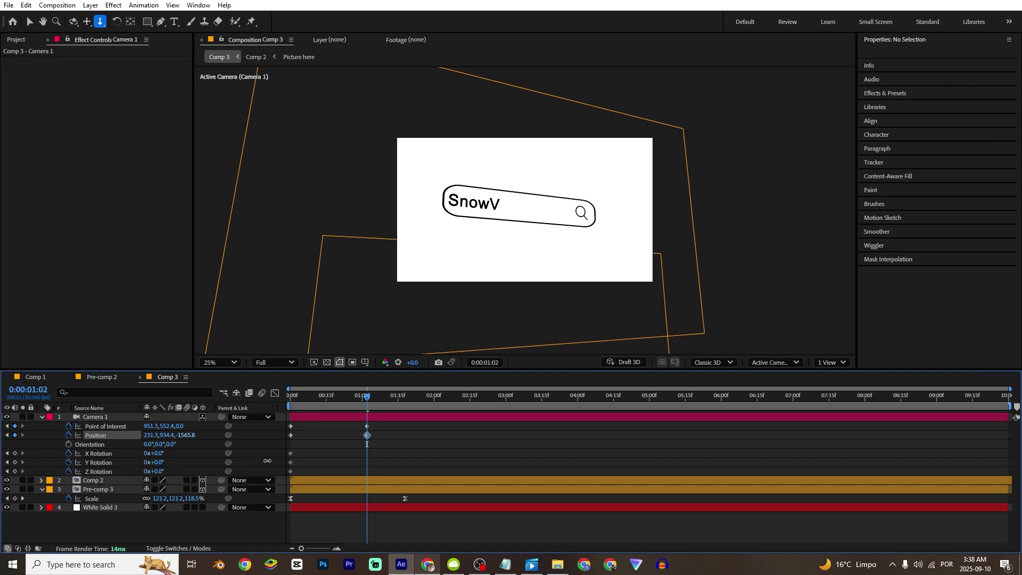
Clear Camera 1's rotation keyframes and ease its point of interest and position with a fast start and slow end
drag(330, 452, 267, 476)
drag(308, 453, 305, 455)
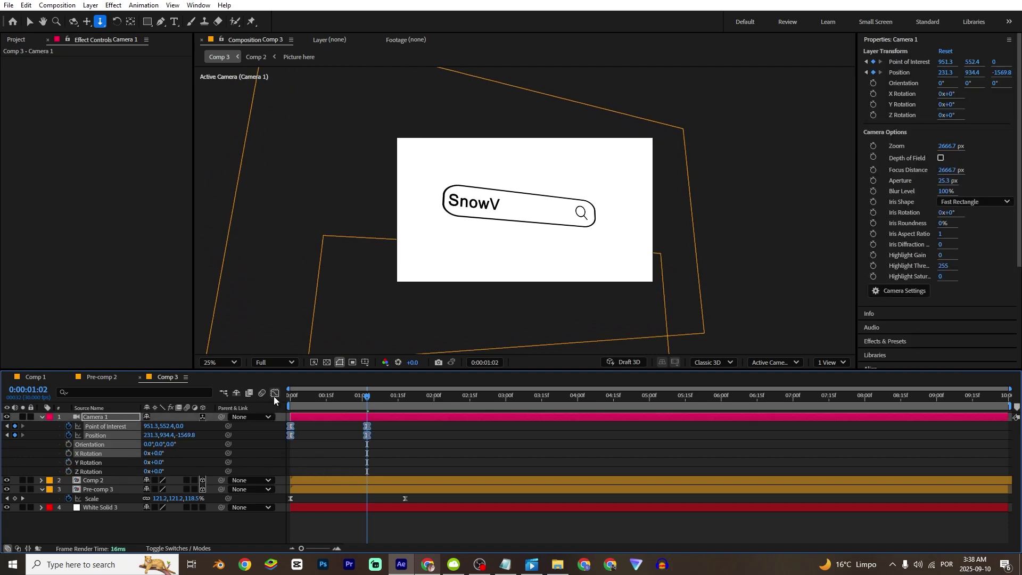
click(275, 394)
drag(312, 398, 288, 405)
drag(319, 464, 259, 539)
mouse_move(303, 515)
mouse_down()
mouse_move(291, 515)
mouse_move(315, 517)
mouse_up()
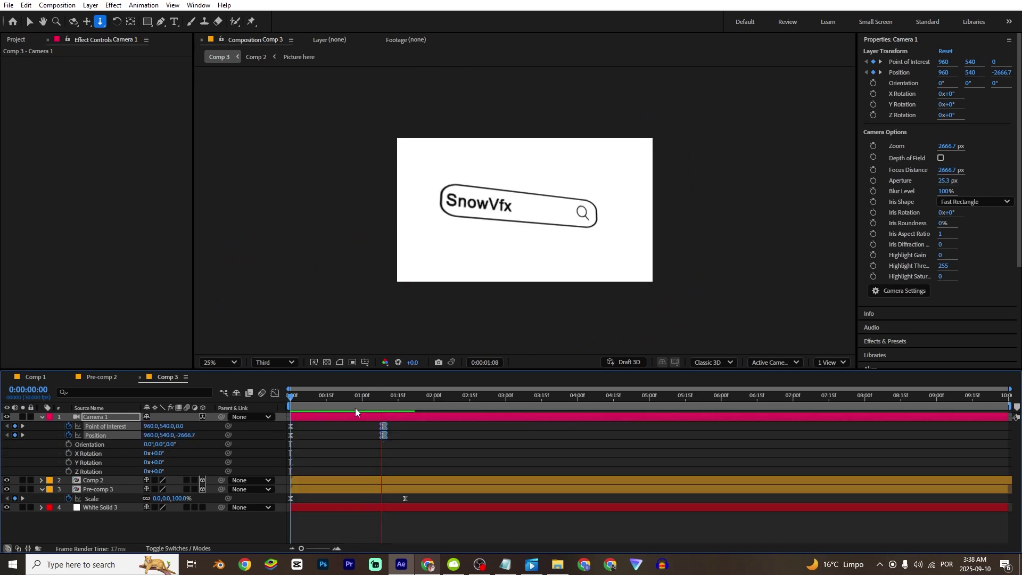
key(space)
Shift Camera 1's point of interest and position keyframes to run from about 0:00:00:03 to 0:00:01:12
drag(432, 452, 303, 429)
key(space)
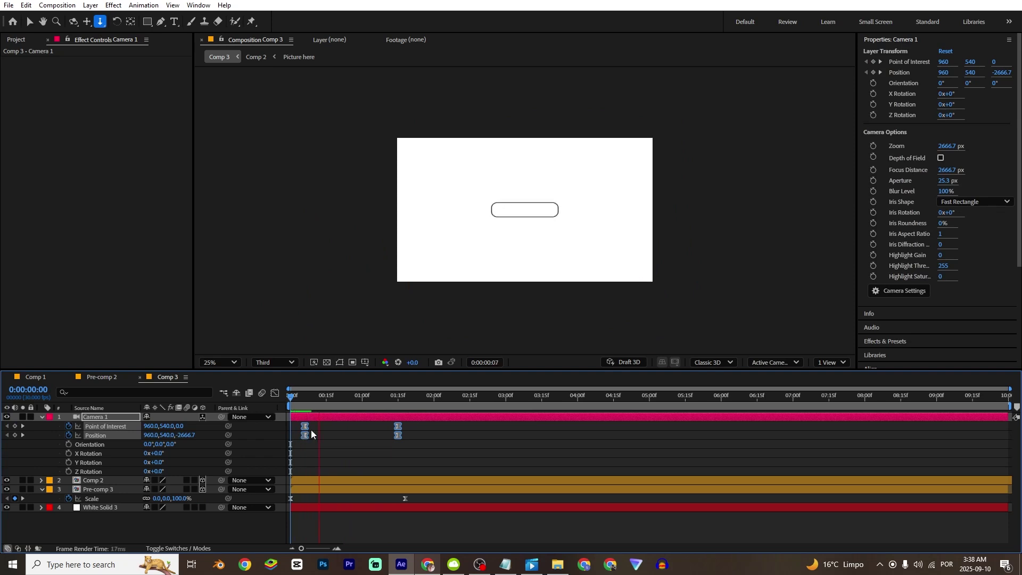
key(space)
drag(302, 425, 298, 431)
Add a 3D null object that starts at 0:00:00:27 and parent Camera 1 to it
click(356, 408)
click(371, 436)
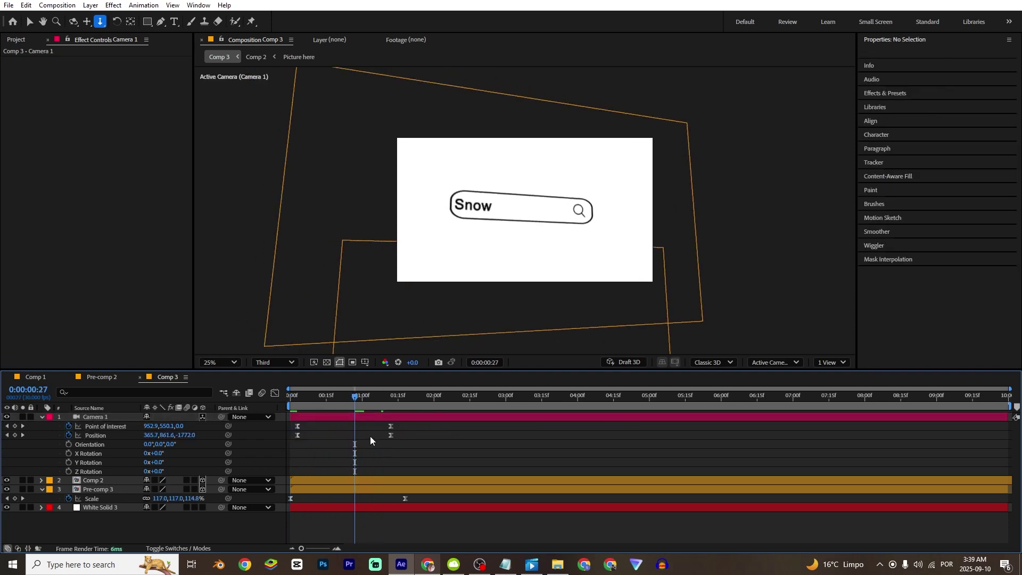
right_click(209, 448)
mouse_move(234, 319)
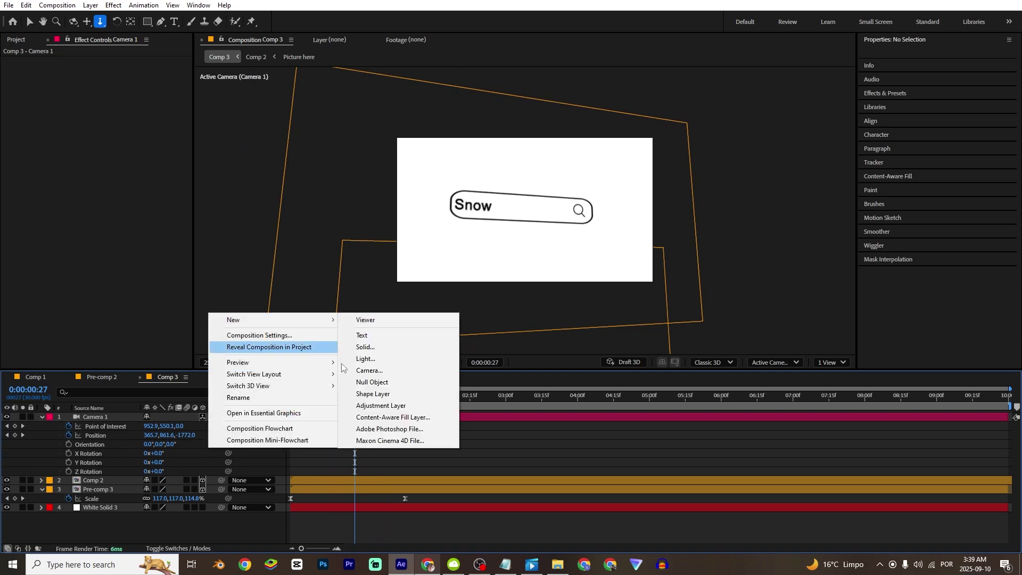
click(372, 382)
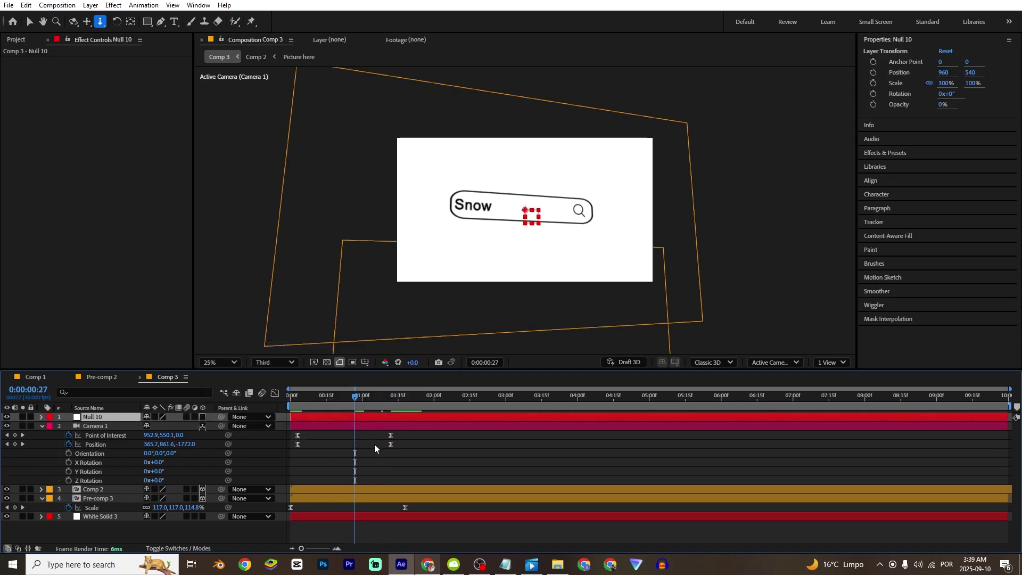
key(ctrl+shift+d)
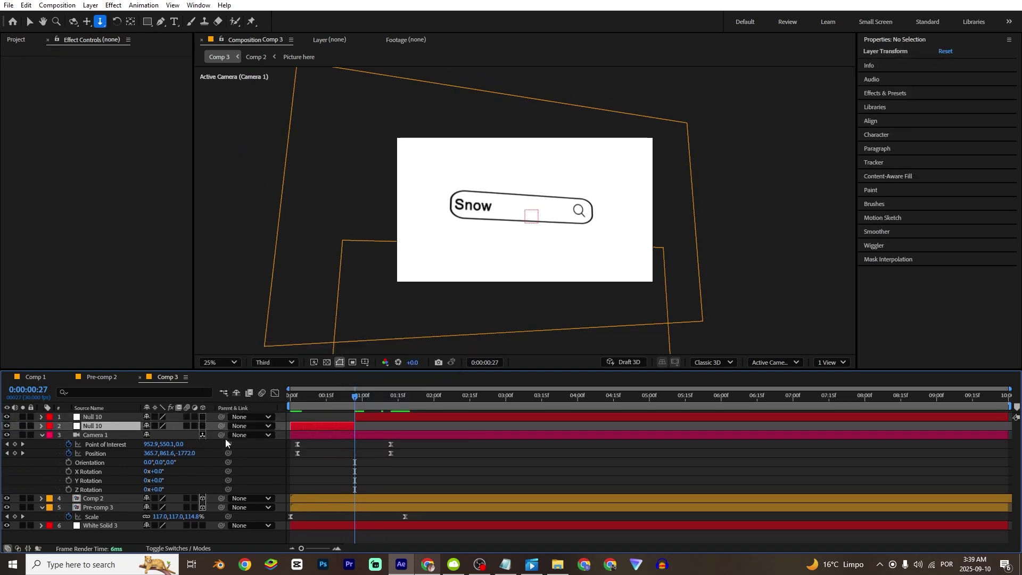
key(Delete)
drag(220, 426, 95, 419)
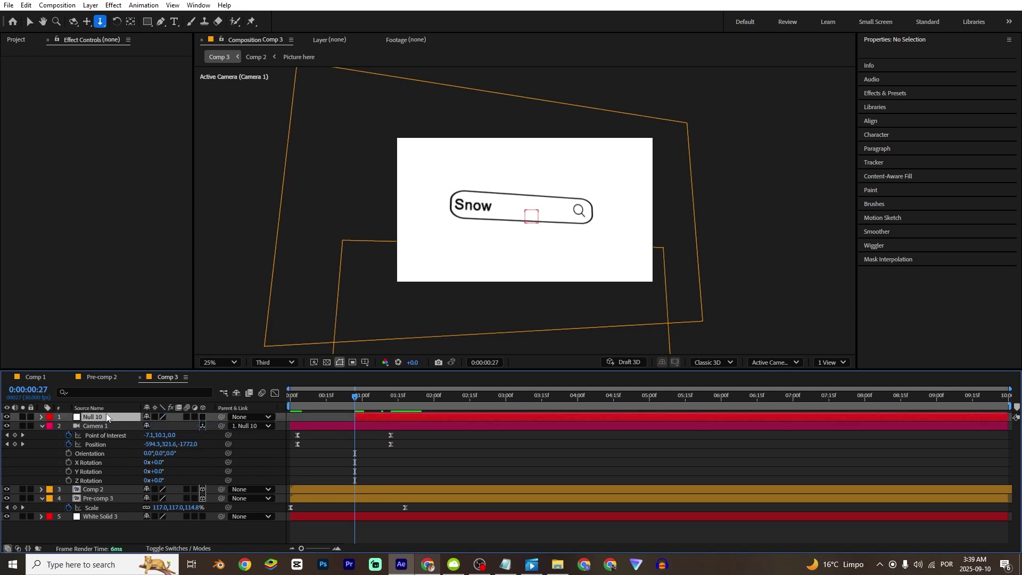
click(202, 416)
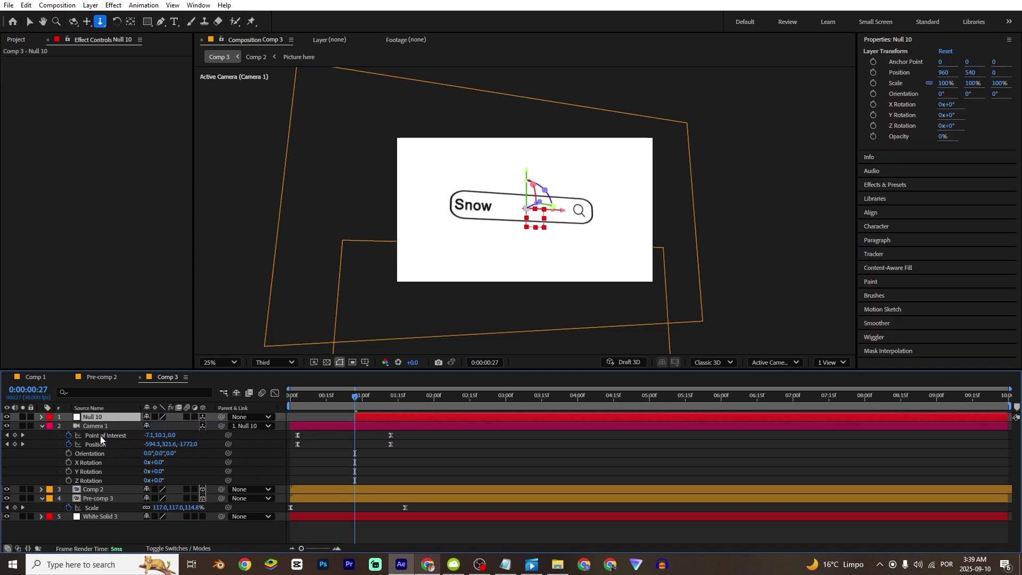
Keyframe the null's position and X, Y and Z rotation at 0:00:00:27, and move it down to the Instagram post at 0:00:02:16
key(p)
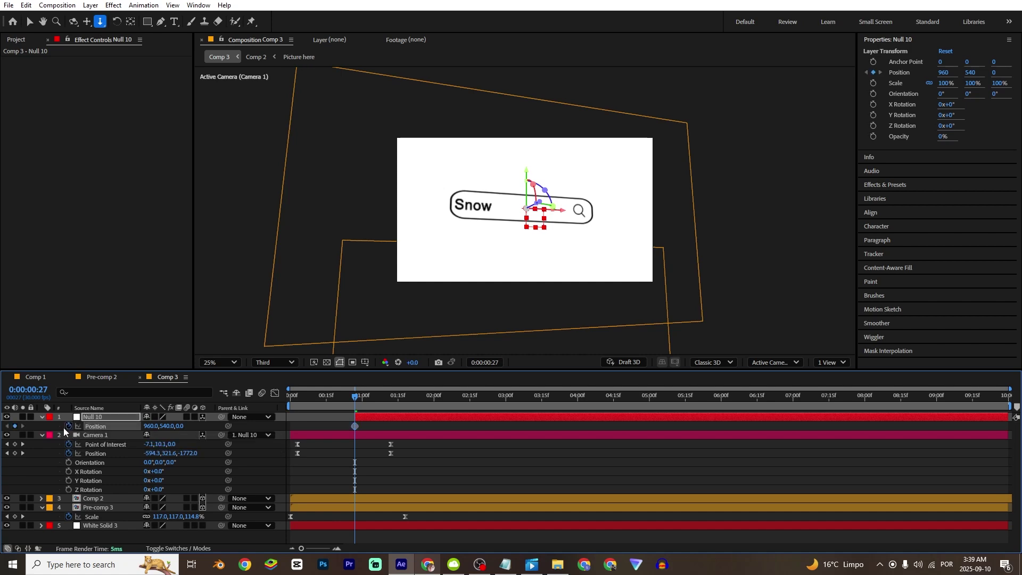
key(shift+r)
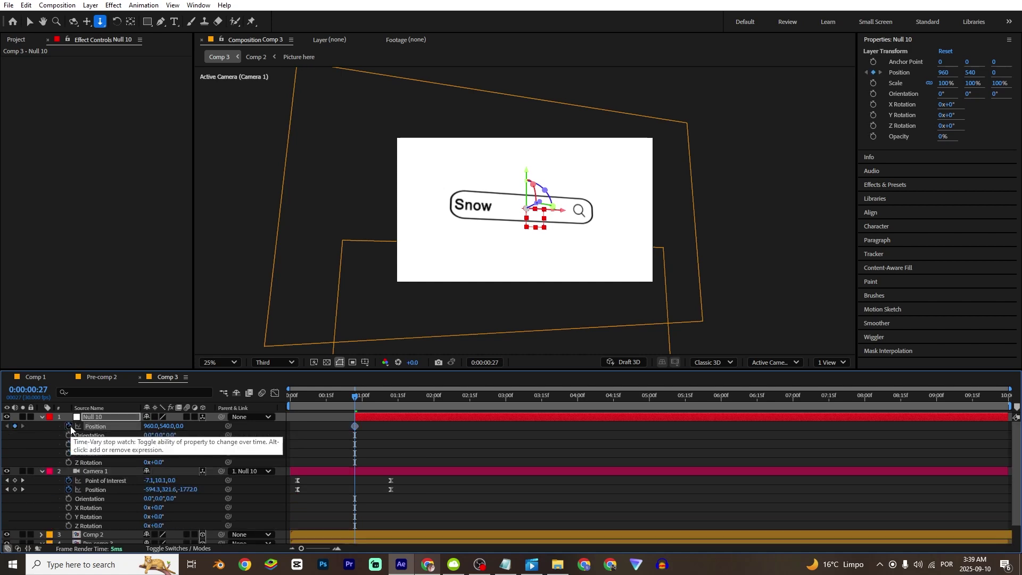
drag(69, 444, 71, 463)
click(401, 432)
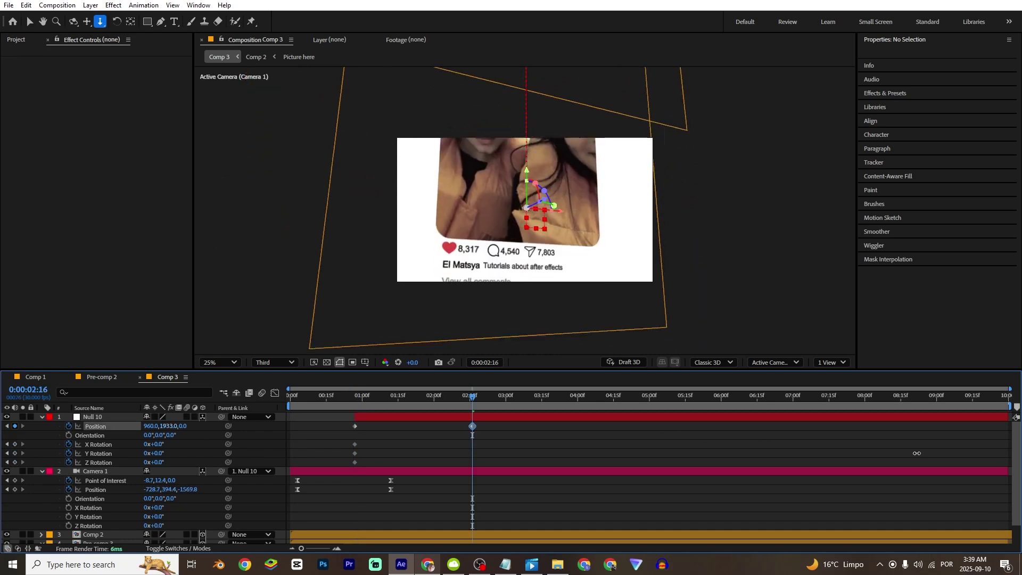
drag(181, 425, 112, 426)
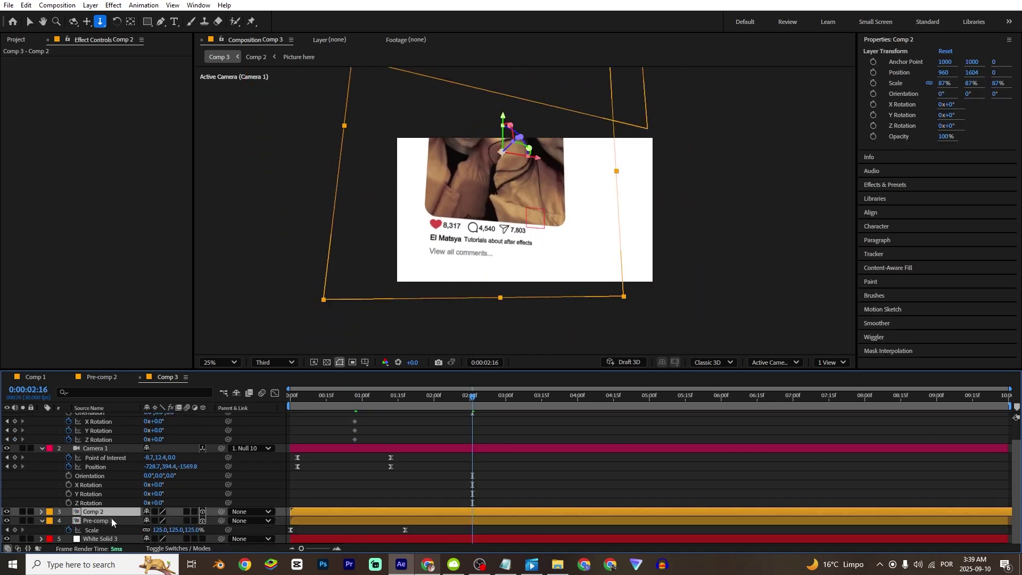
Scale Comp 2 to 78% and move it slightly lower in the scene
key(s)
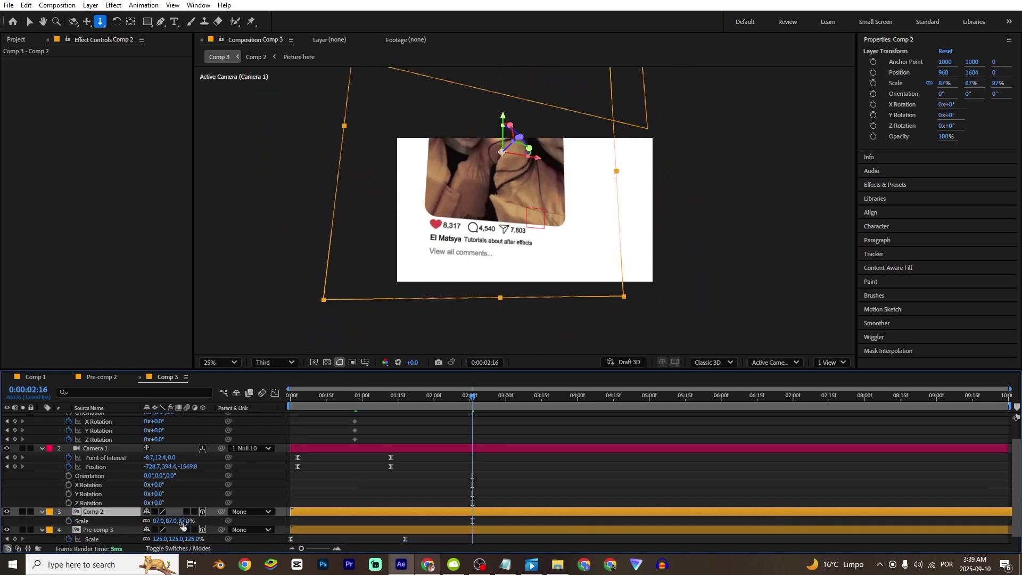
drag(172, 522, 163, 522)
key(v)
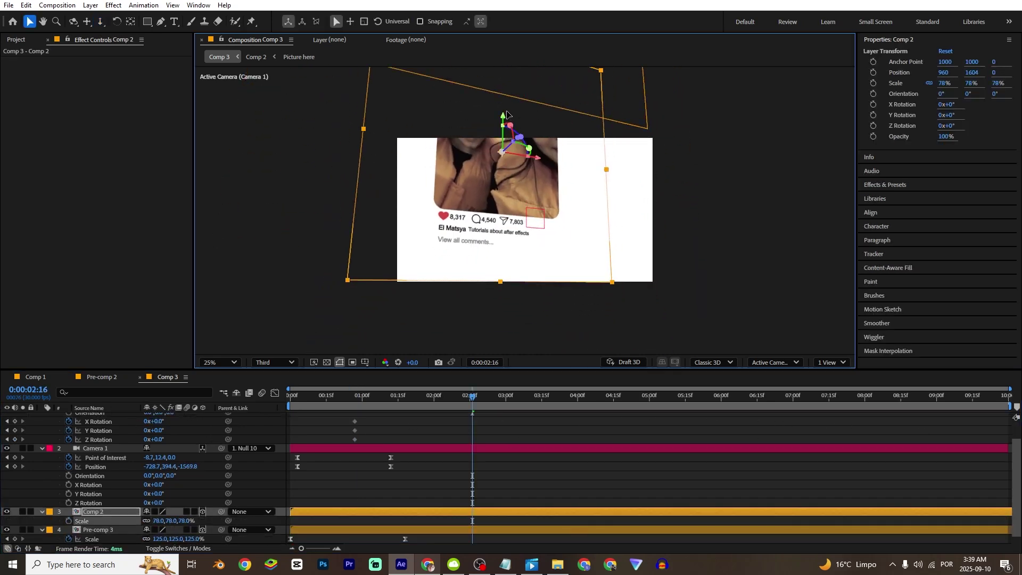
drag(503, 115, 504, 142)
At 0:00:02:16, set the null's position to 960, 1881, -437, its X rotation to -9° and its Y rotation to -23°
click(434, 432)
scroll(213, 461, up, 2)
drag(160, 443, 67, 446)
drag(188, 427, 164, 428)
Ease the null's keyframes, reshape their speed graph into a sharp peak with slow start and end, and preview the camera move
drag(494, 423, 347, 464)
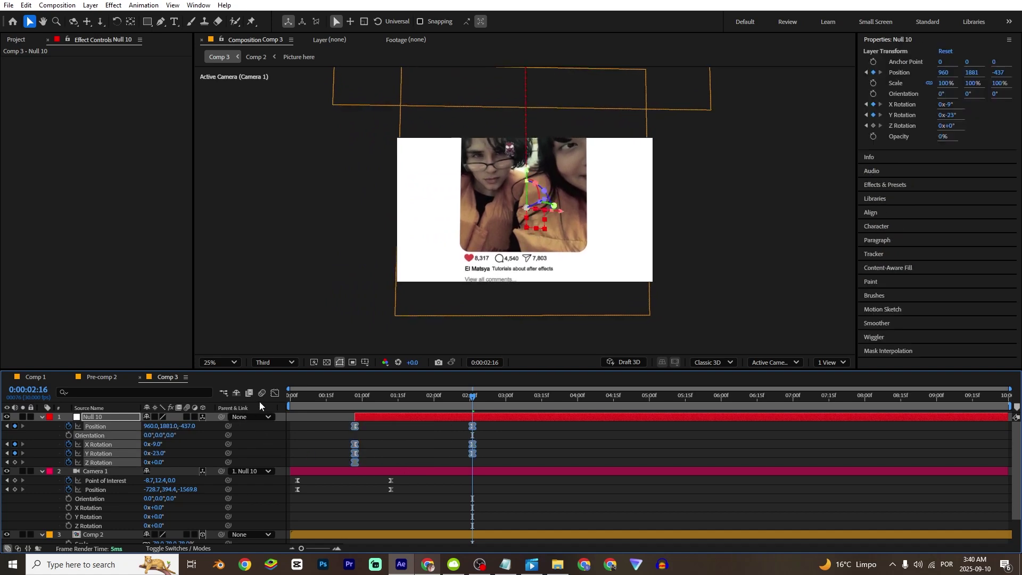
click(275, 393)
drag(331, 545, 330, 544)
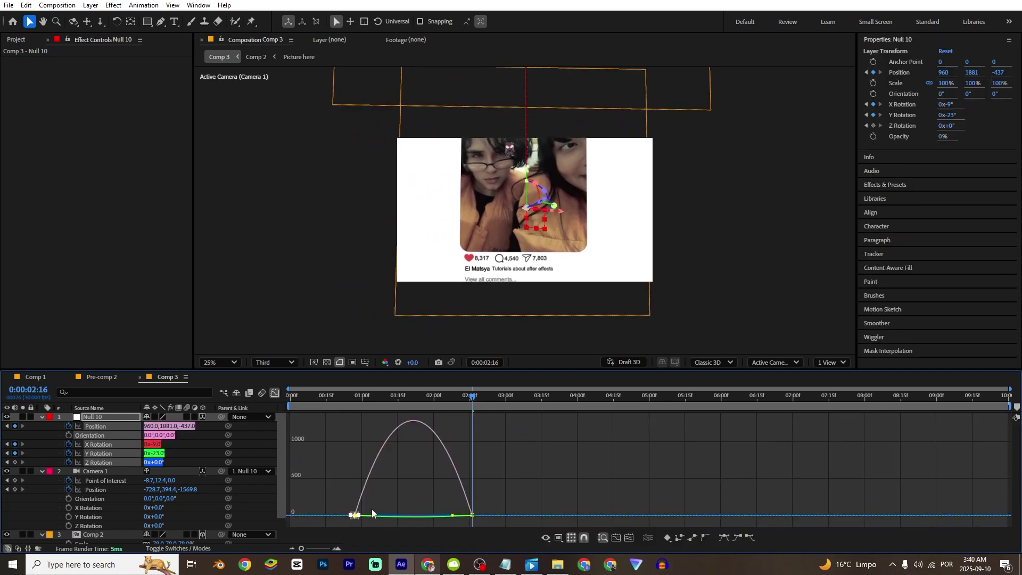
drag(374, 515, 398, 514)
drag(499, 499, 461, 524)
drag(452, 515, 429, 516)
click(310, 397)
key(space)
key(space)
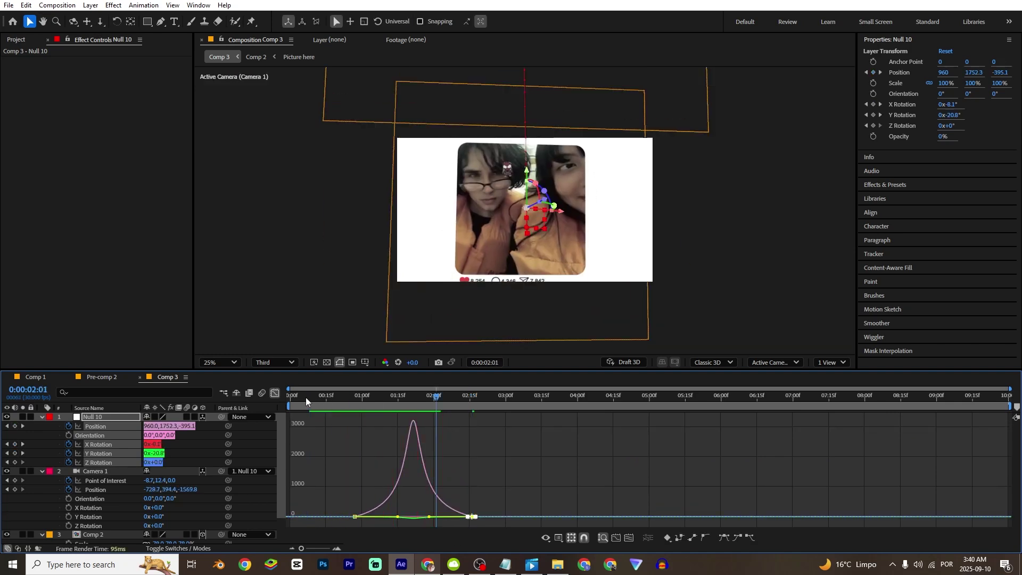
Move Comp 2 up to a Y position of 1389.9 and scrub the animation from the start to 0:00:01:18
click(275, 393)
scroll(96, 516, down, 2)
click(94, 502)
drag(525, 197, 535, 159)
drag(357, 398, 382, 407)
key(Home)
drag(292, 399, 406, 400)
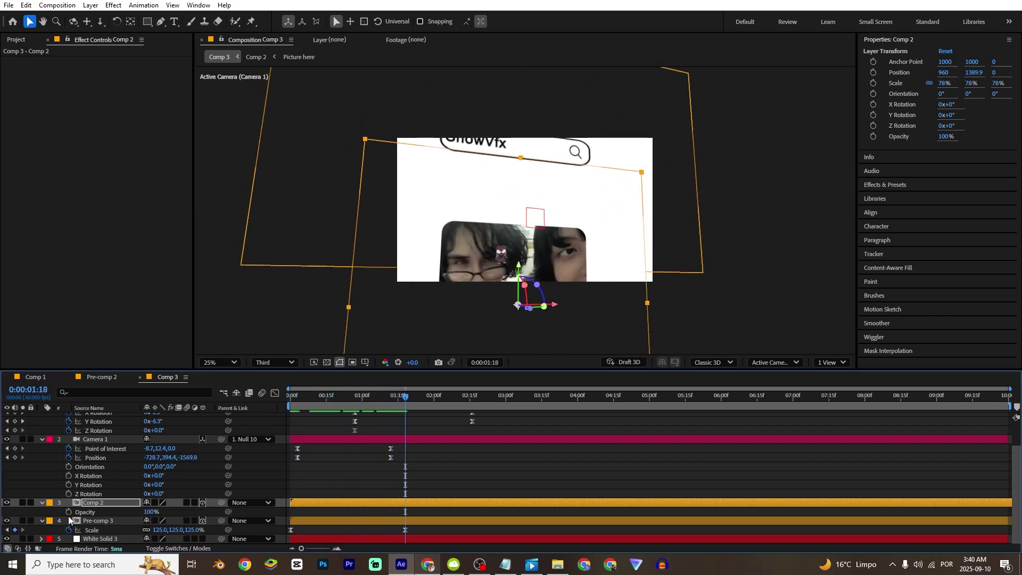
Fade in Comp 2 with opacity keyframes from 0% to 100%, and shift them into a shorter, earlier range
click(68, 512)
drag(405, 513, 422, 516)
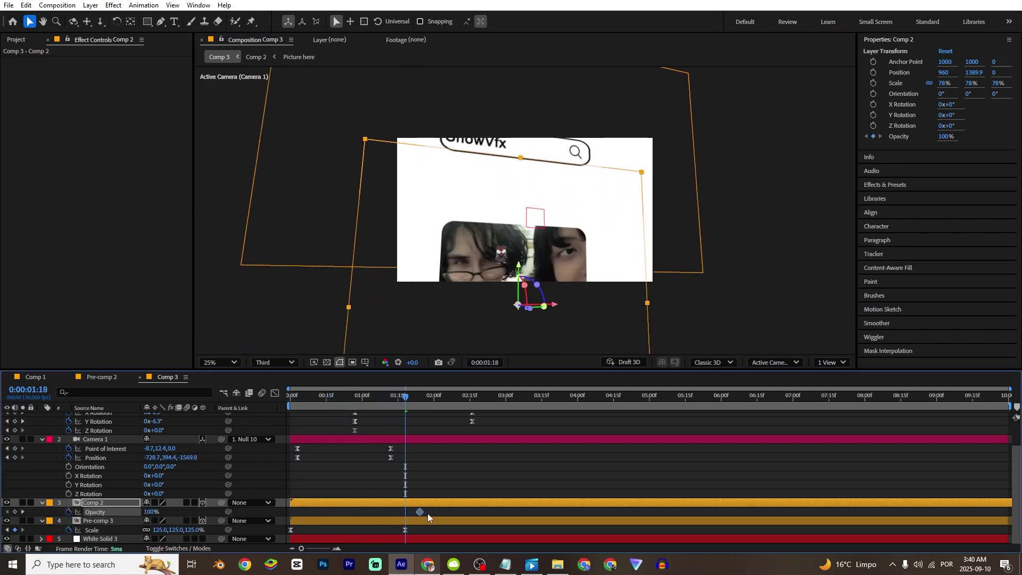
drag(150, 511, 26, 510)
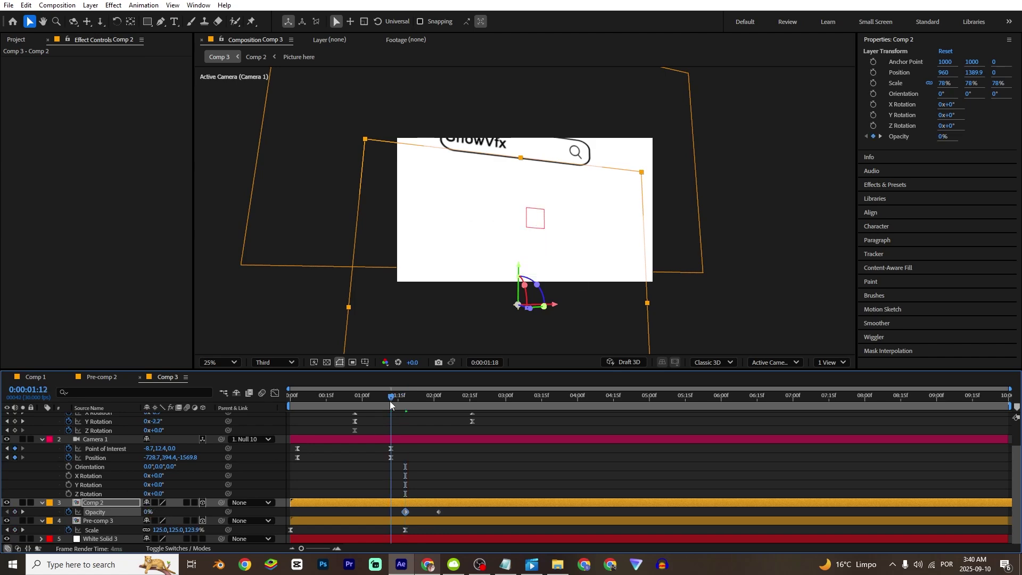
drag(390, 400, 431, 401)
click(422, 512)
drag(438, 511, 414, 512)
Lower the null's Y position value to about 1573 at 0:00:02:16 and preview the move
scroll(520, 449, up, 3)
drag(431, 397, 472, 397)
drag(169, 425, 146, 425)
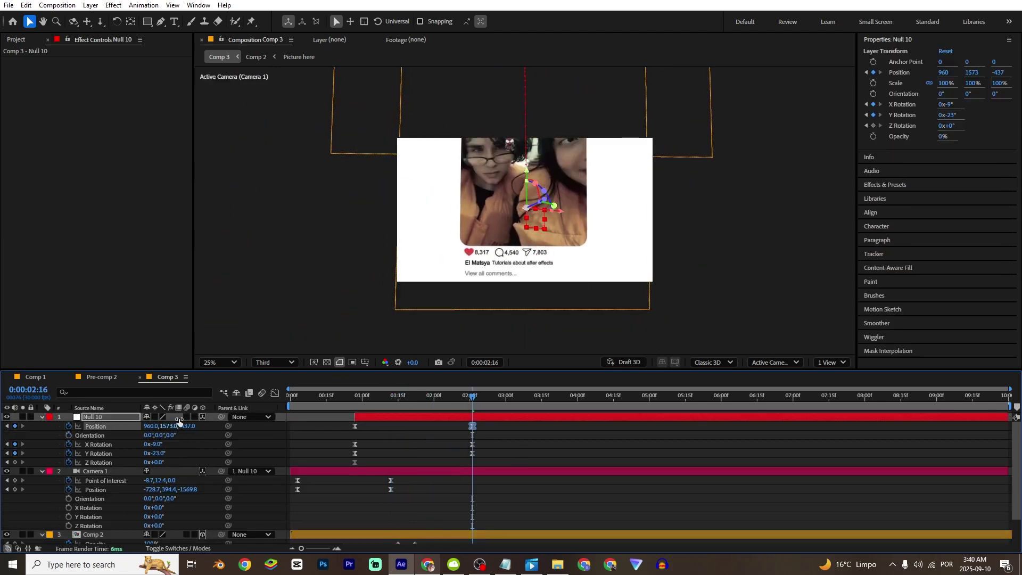
click(343, 402)
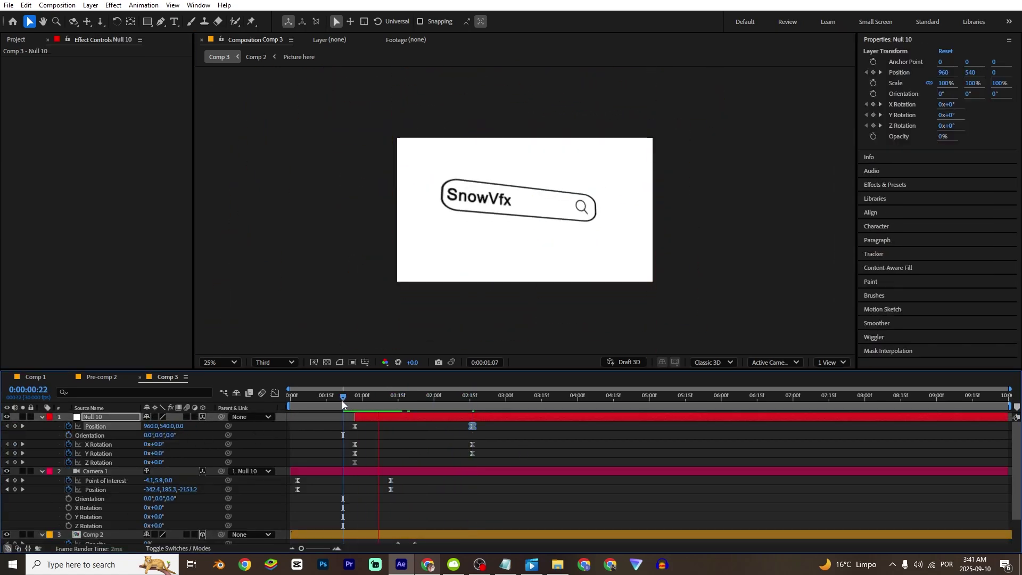
Delay the null's end keyframes slightly, reshape their speed graph for a smoother finish, and preview the animation
drag(472, 426, 486, 432)
drag(471, 397, 290, 397)
drag(343, 423, 367, 466)
click(275, 393)
drag(464, 515, 318, 535)
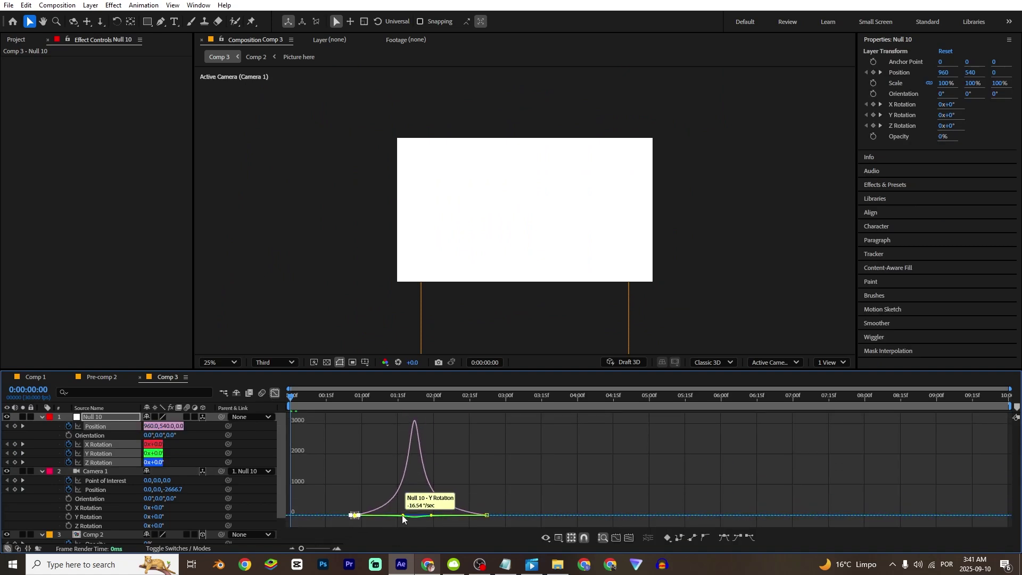
drag(403, 515, 432, 515)
key(space)
click(275, 393)
Move the camera's second keyframe pair to about 0:00:01:15 and add Point of Interest and Position keyframes at 0:00:01:23
click(467, 401)
click(466, 417)
scroll(469, 493, down, 1)
drag(466, 402, 417, 400)
click(468, 493)
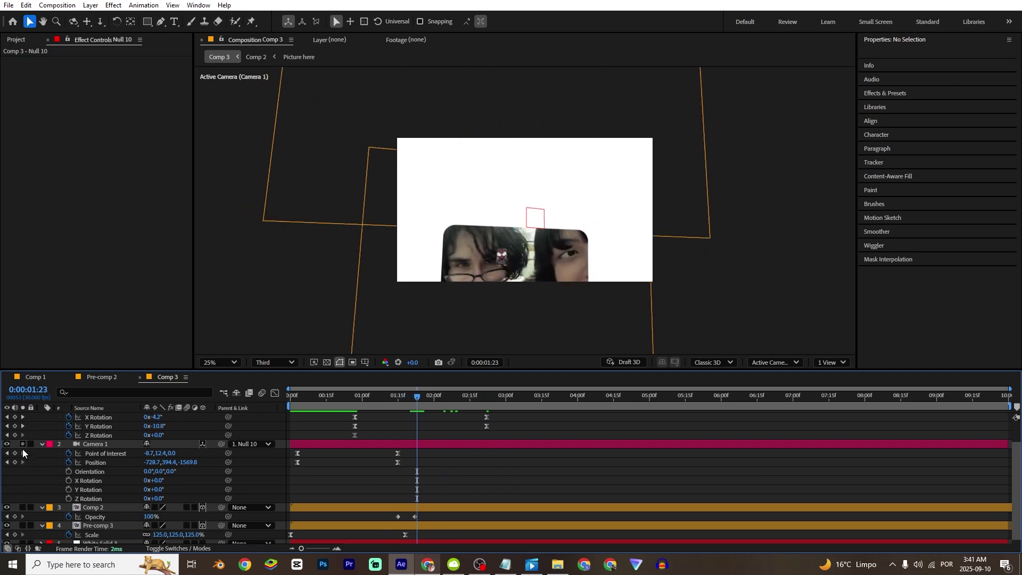
drag(19, 473, 20, 475)
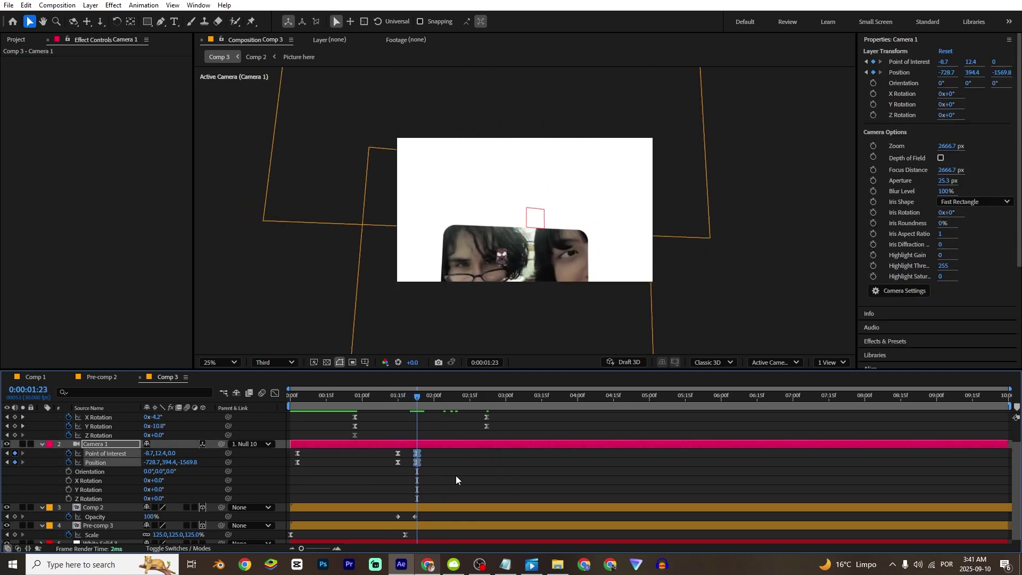
At 0:00:03:11, orbit and push the camera in on the post's icons and caption, giving it a position of 103.6, 659.2, -710.7
drag(503, 403, 532, 403)
key(c)
drag(506, 282, 521, 225)
key(c)
drag(543, 267, 536, 236)
key(c)
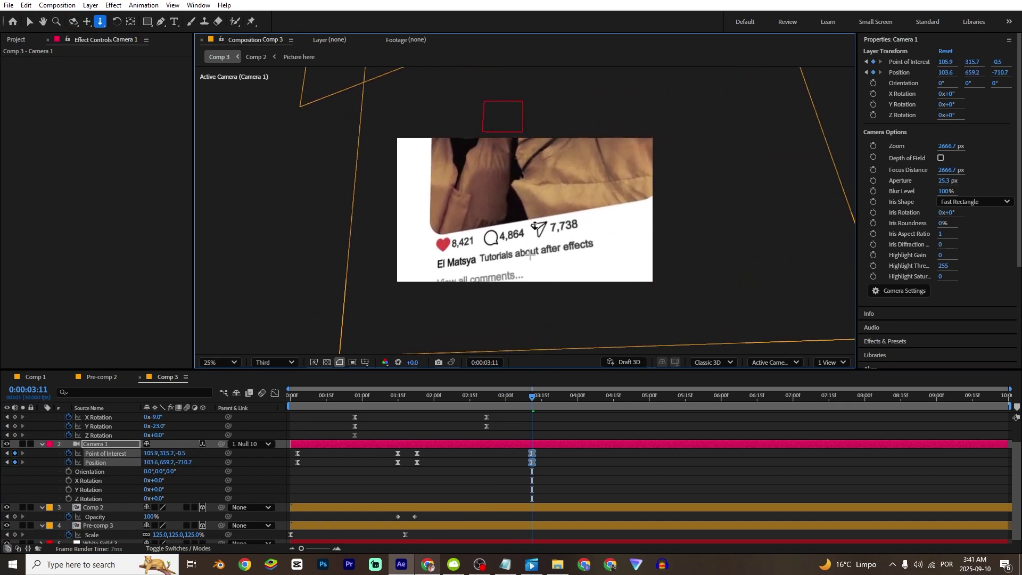
key(c)
key(c)
key(c)
key(c)
Reshape the speed graph of the camera's final keyframes and preview the push-in
drag(543, 446, 515, 470)
key(shift+F3)
drag(448, 491, 497, 515)
click(407, 398)
key(space)
click(456, 397)
key(shift+F3)
Shift the camera's final push-in keyframes earlier and its starting keyframes slightly in time, previewing after each change
drag(532, 462, 522, 462)
click(426, 397)
key(space)
click(374, 397)
drag(452, 480, 438, 480)
key(space)
click(539, 397)
Adjust the speed curves of the camera's Point of Interest and Position for a stronger ease, and preview the move
click(274, 393)
click(106, 481)
shift+click(96, 489)
drag(538, 524, 487, 515)
click(440, 397)
key(space)
click(275, 392)
Nudge the push-in's starting camera keyframes slightly earlier, preview the move, and end the work area shortly after three seconds
click(391, 397)
key(space)
mouse_move(438, 481)
mouse_down()
mouse_move(424, 480)
mouse_move(429, 489)
mouse_up()
click(290, 397)
click(420, 397)
key(space)
click(516, 398)
key(n)
Open Comp 2 and apply the Typewriter preset to the Title text layer at 0:00:02:10
drag(517, 396, 465, 386)
scroll(488, 462, down, 2)
double_click(465, 503)
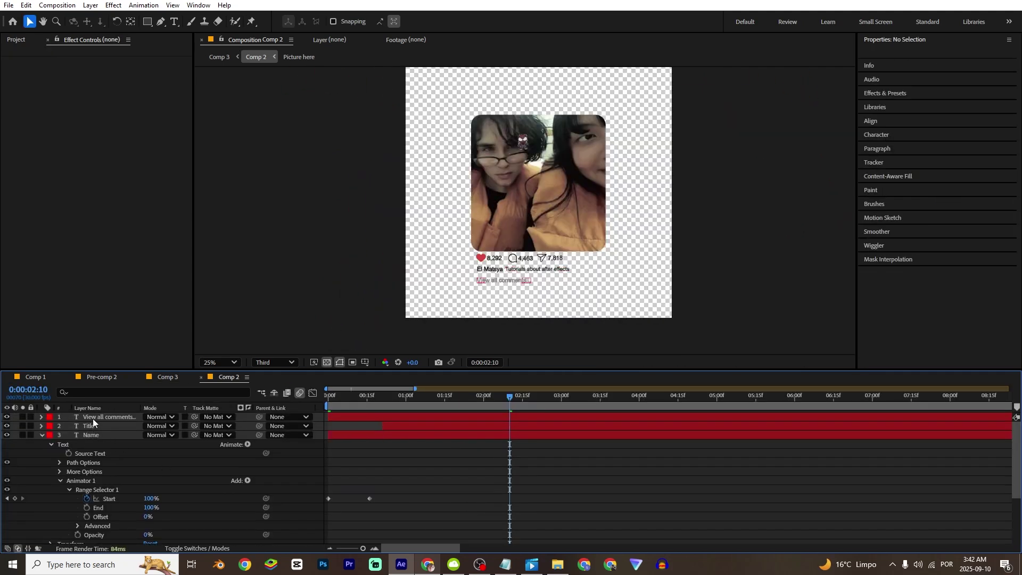
click(92, 417)
scroll(508, 296, up, 2)
click(527, 328)
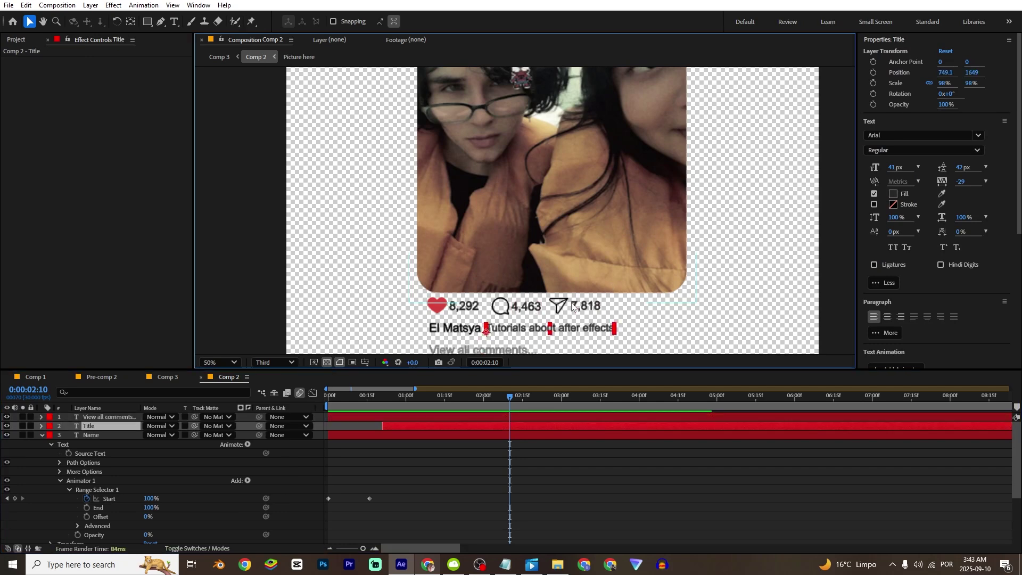
scroll(527, 303, down, 1)
key(period)
key(ctrl+space)
text(typewriter)
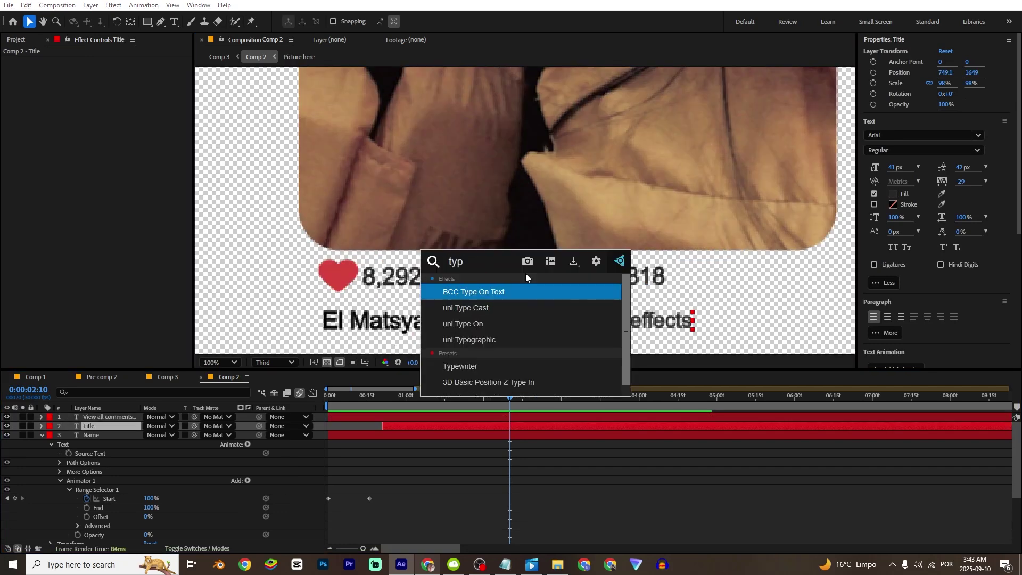
key(Return)
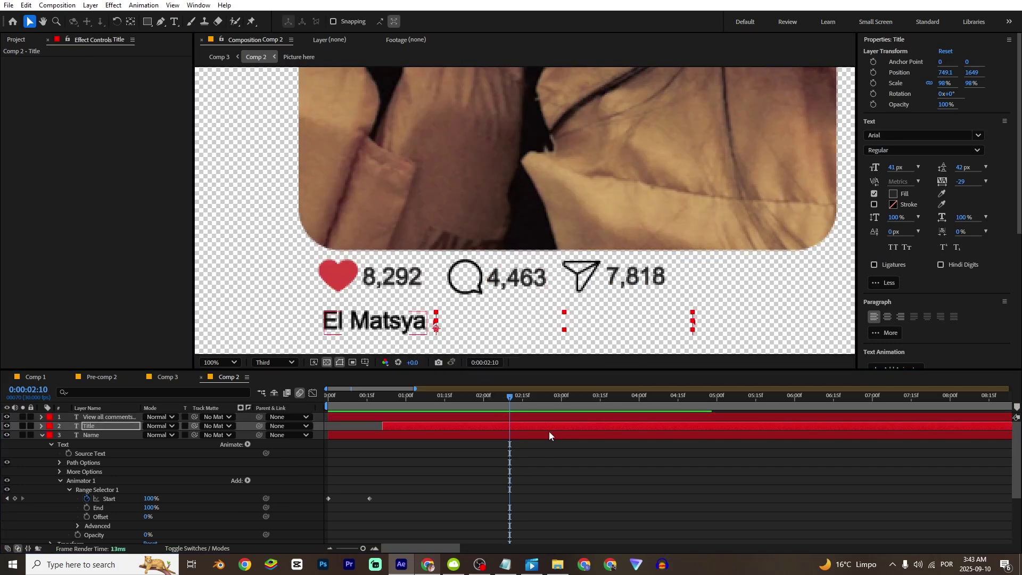
Shorten the Title's Typewriter keyframes and delay them to start just before 0:00:02:15, checking the timing against Comp 3
key(u)
drag(702, 463, 552, 478)
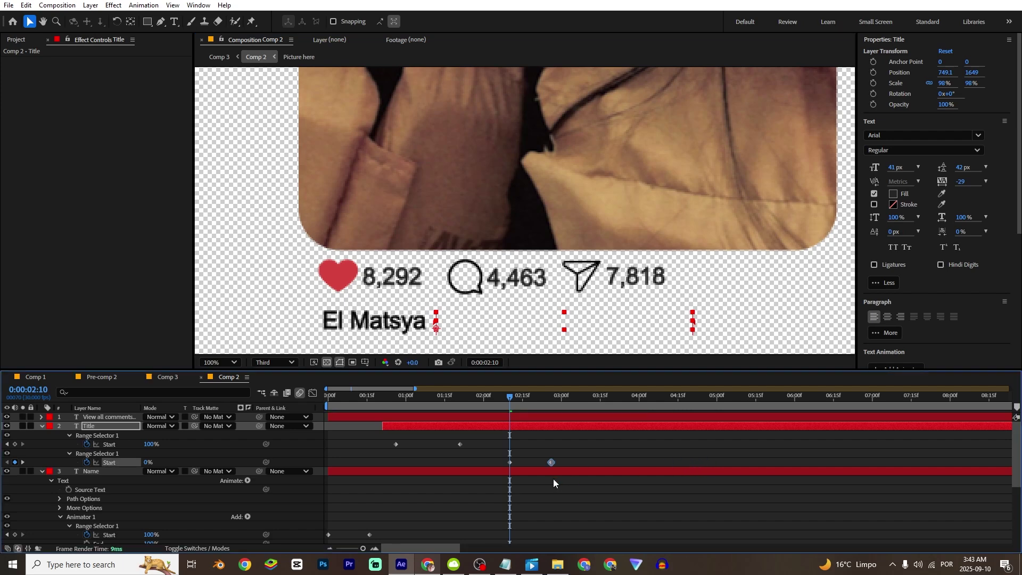
click(167, 377)
mouse_move(464, 395)
mouse_down()
mouse_move(448, 395)
mouse_move(487, 405)
mouse_move(469, 409)
mouse_up()
double_click(462, 504)
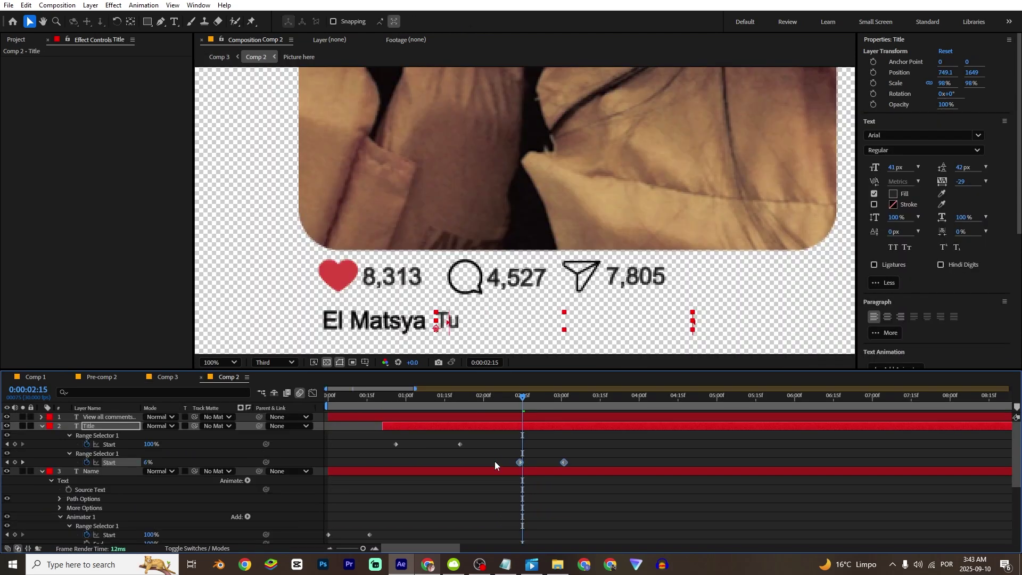
click(169, 378)
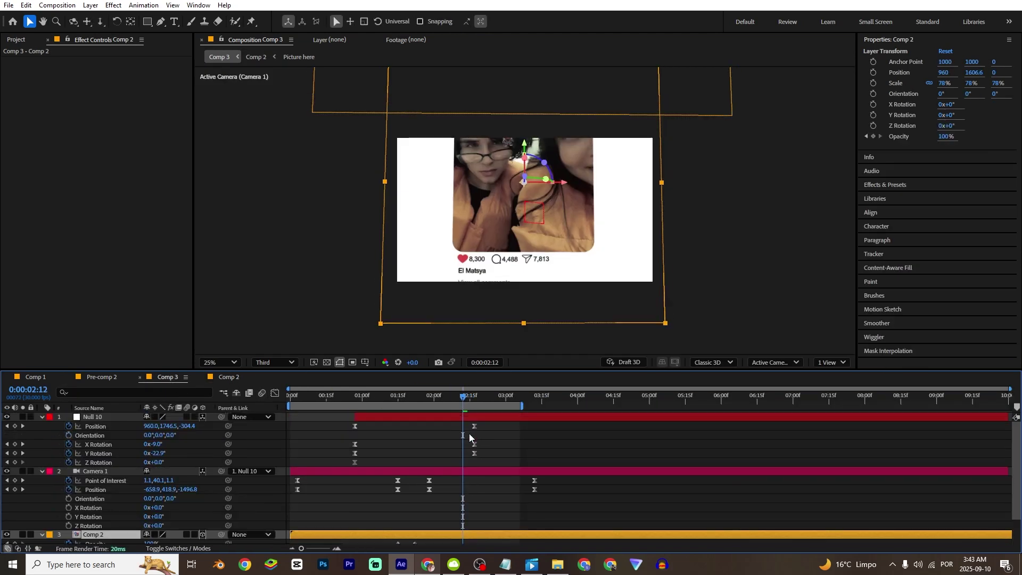
Add a black solid to Comp 3 and apply the CC Jaws effect to it
key(ctrl+y)
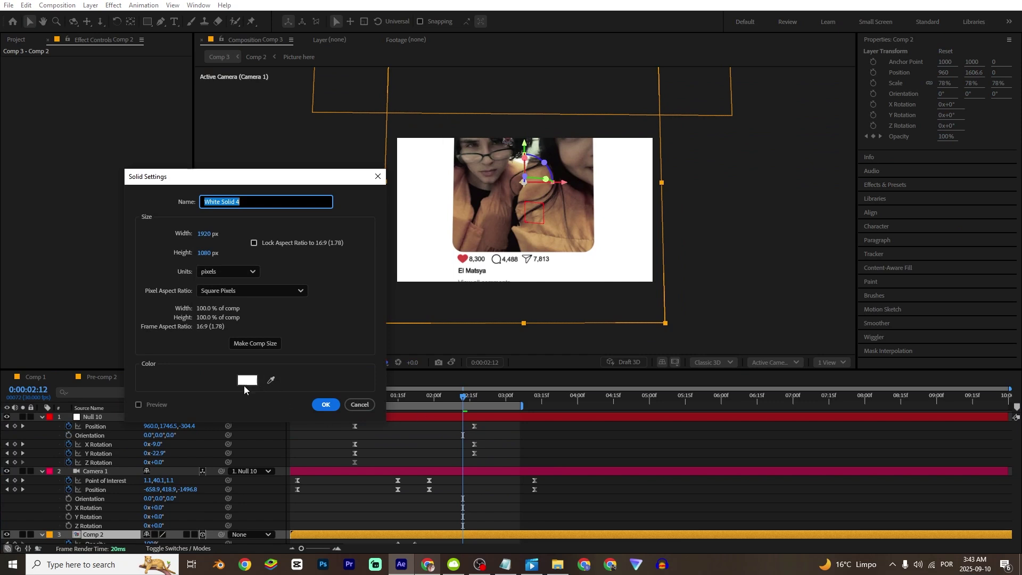
click(249, 384)
text(0)
key(Return)
key(Return)
key(ctrl+space)
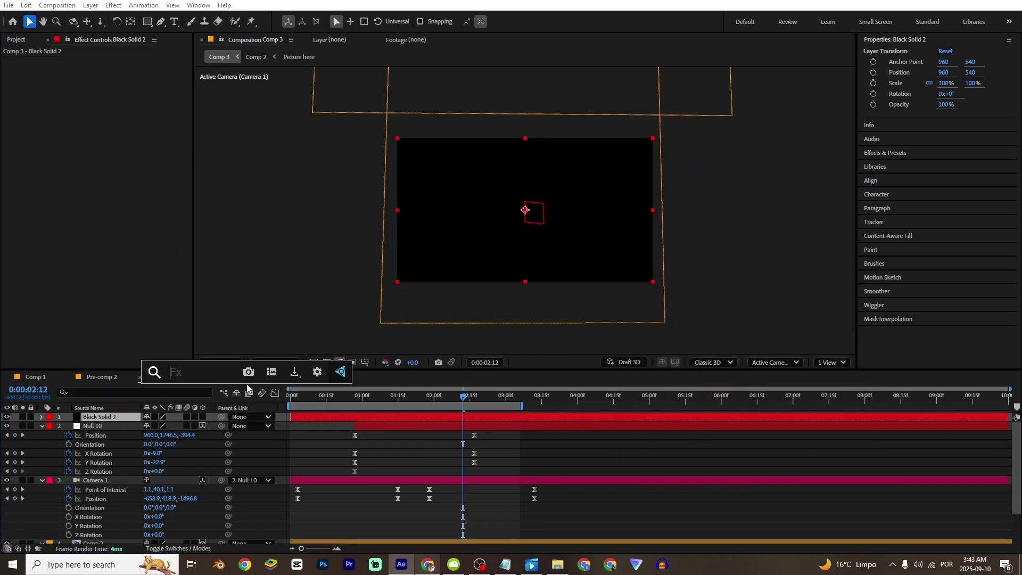
text(cc ja)
key(Return)
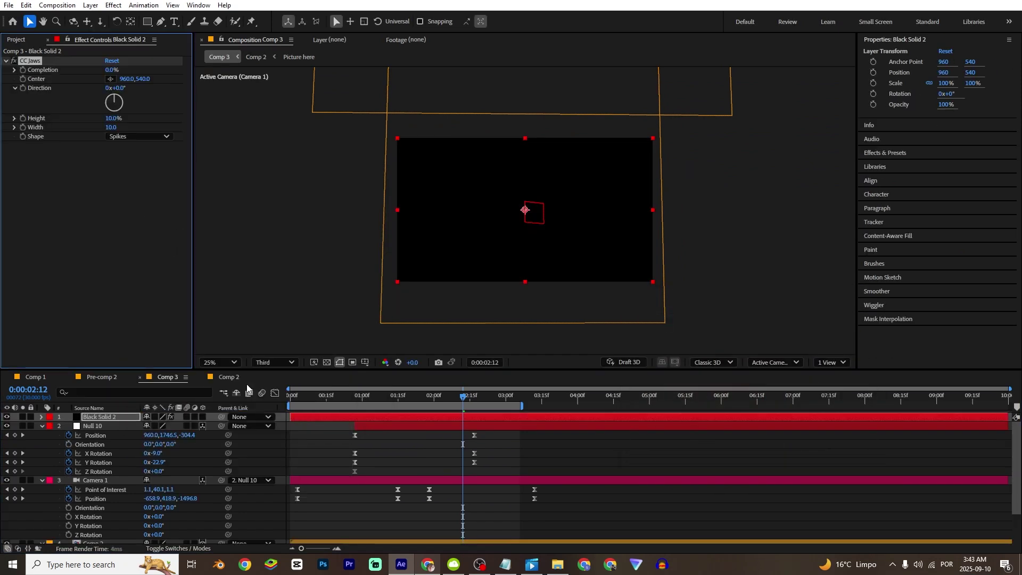
Set CC Jaws to the RoboJaw shape with 0% height, and keyframe its Completion at 100% at 0:00:02:12
click(112, 137)
click(144, 160)
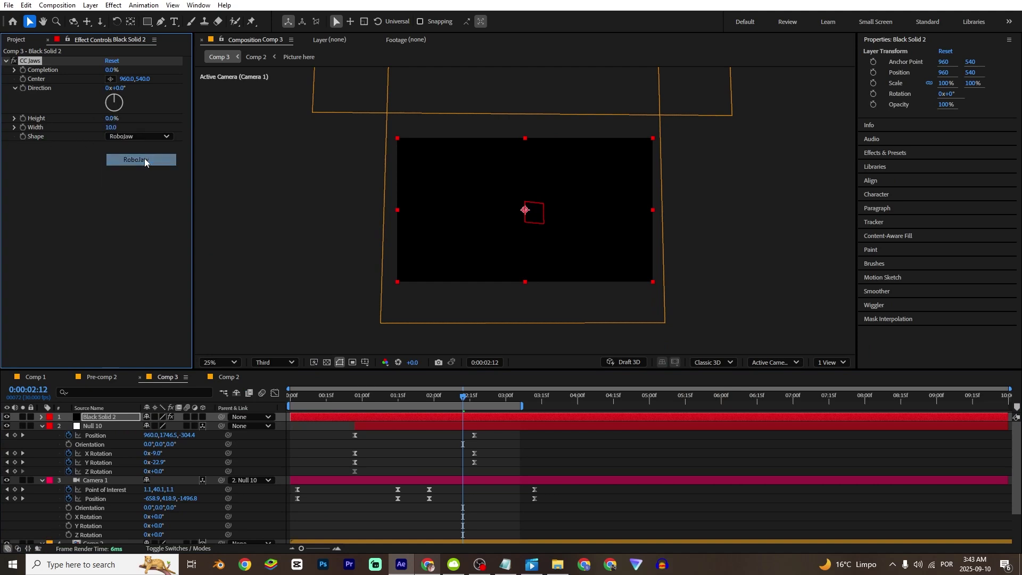
drag(108, 71, 238, 91)
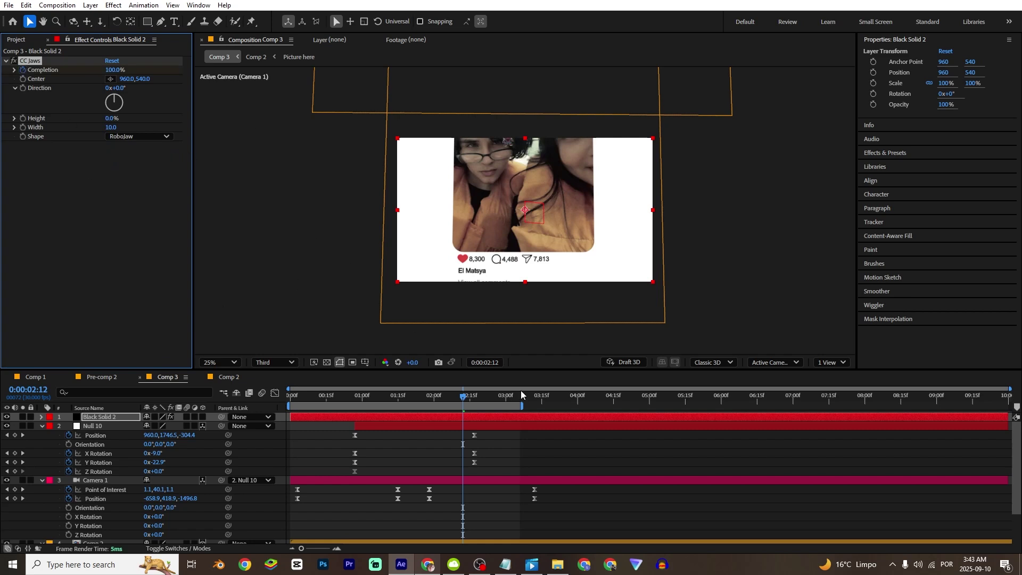
key(u)
Keyframe a lower CC Jaws Completion at 0:00:03:00, ease it into a sharp speed peak, and preview the closing bars
drag(496, 394, 506, 397)
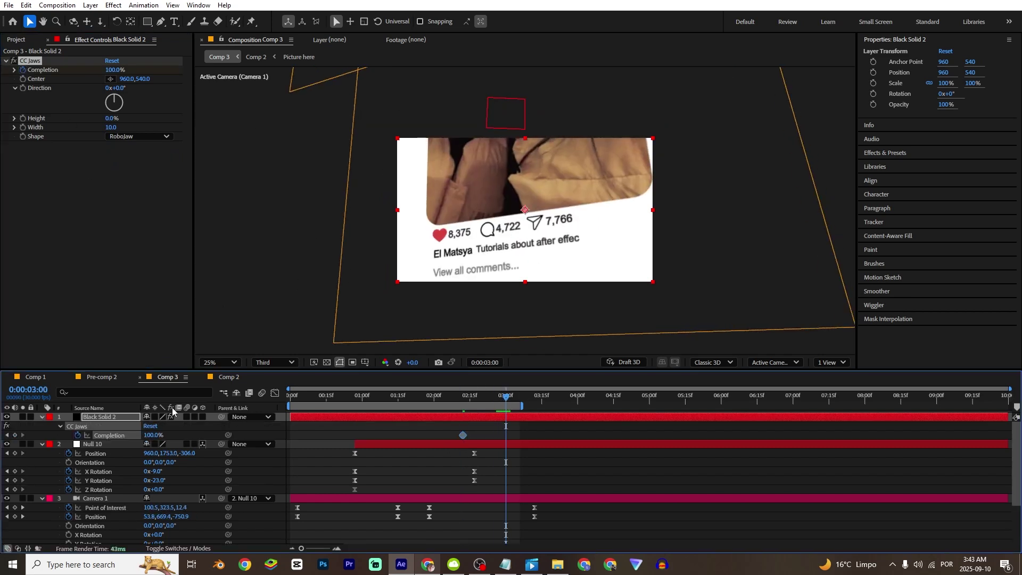
drag(152, 437, 142, 437)
drag(531, 433, 489, 421)
click(274, 393)
click(454, 395)
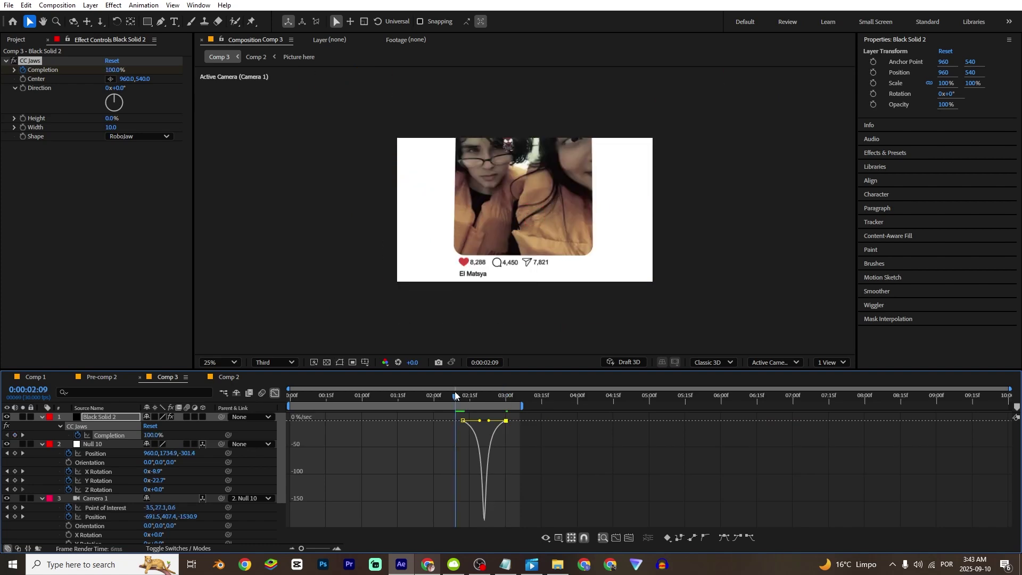
key(shift+F3)
click(445, 396)
key(space)
key(space)
Extend the work area to just past 0:00:04:00, adjust the camera's push-in keyframes, and preview the result
drag(519, 406, 535, 407)
click(476, 397)
drag(527, 503, 553, 516)
drag(537, 406, 598, 406)
mouse_move(423, 503)
mouse_down()
mouse_move(432, 519)
mouse_move(417, 516)
mouse_up()
click(410, 396)
key(space)
Retime the camera's last two keyframe pairs to tighten the push-in, and preview the animation
click(520, 396)
drag(566, 529, 535, 504)
drag(544, 516, 530, 516)
drag(417, 517, 426, 516)
click(422, 396)
key(space)
click(441, 396)
key(space)
key(space)
Collapse the displayed keyframe properties of Comp 2 and Pre-comp 3
scroll(477, 497, down, 3)
click(477, 502)
key(u)
click(475, 520)
key(u)
Add a white solid with color ffffff and place it directly above Camera 1 in the layer order
drag(529, 396, 476, 404)
scroll(496, 464, up, 3)
click(496, 464)
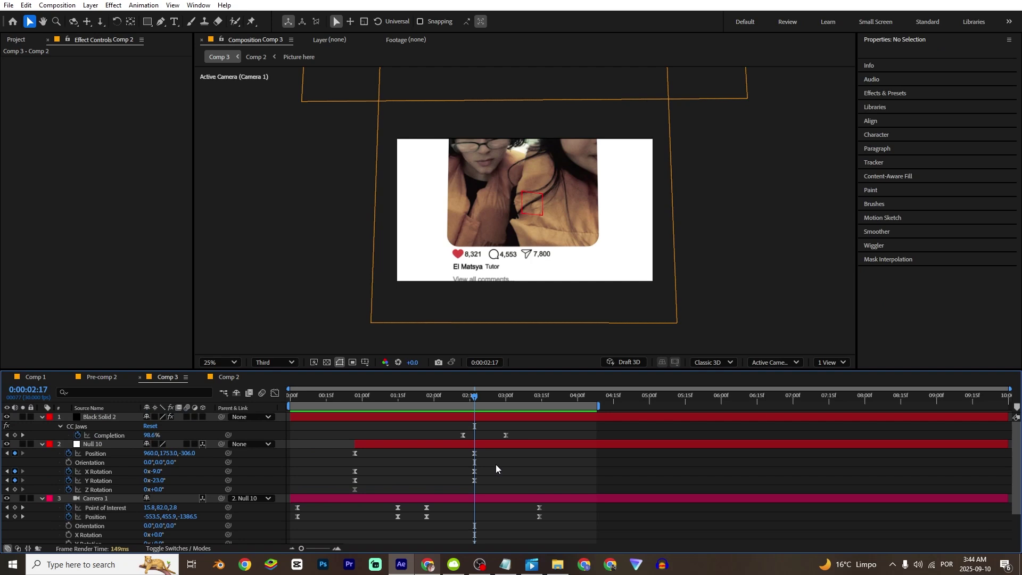
key(ctrl+y)
click(247, 379)
text(ffffff)
key(Return)
key(Return)
drag(88, 421, 92, 476)
Animate the white solid's opacity as a flash from 0% at 0:00:02:17 back to 0% at 0:00:03:07, with eased keyframes
key(alt+shift+t)
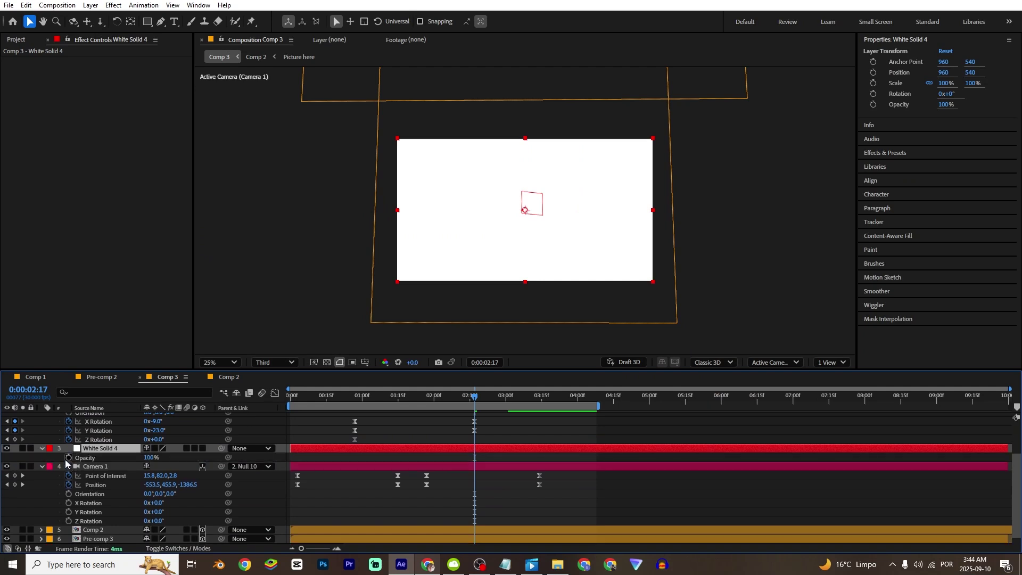
drag(475, 457, 496, 459)
text(0)
key(Return)
drag(508, 405, 522, 399)
key(ctrl+v)
drag(541, 455, 453, 473)
key(F9)
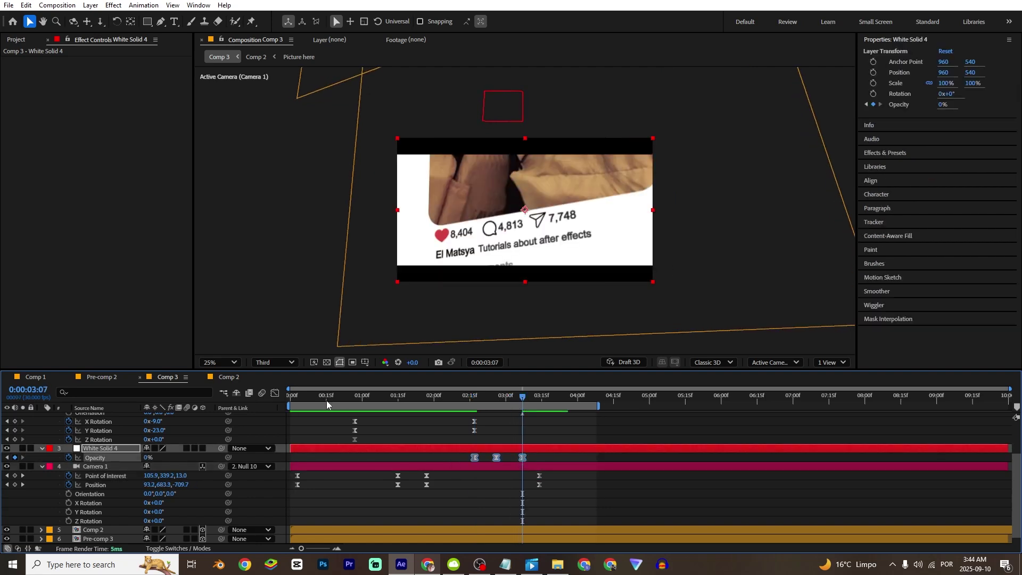
click(275, 393)
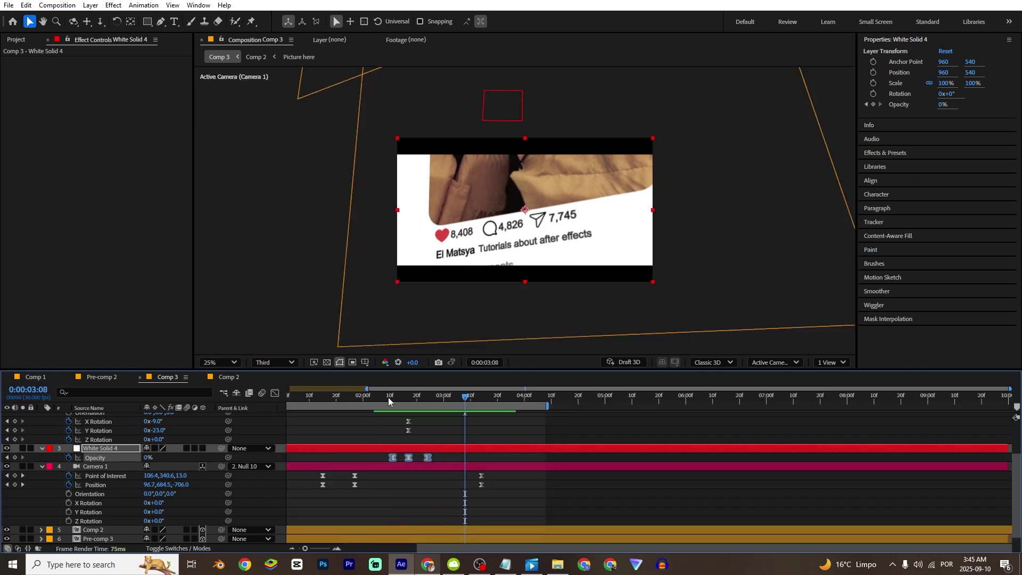
Add an adjustment layer above Camera 1, starting at 0:00:02:11, and apply the S_Blur effect to it
drag(388, 398, 392, 400)
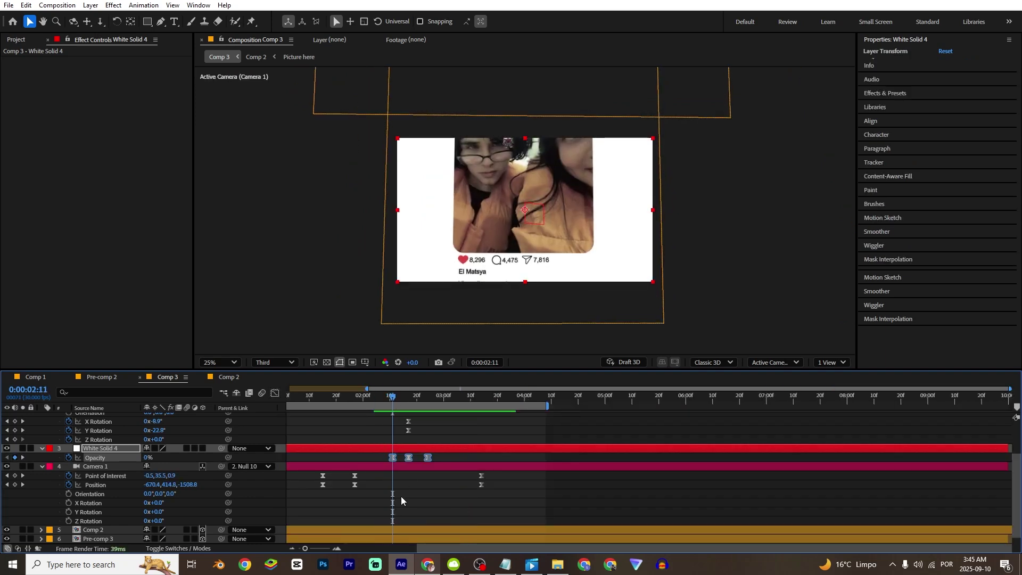
click(401, 496)
click(400, 465)
scroll(442, 476, up, 3)
scroll(479, 476, left, 3)
scroll(606, 472, down, 3)
scroll(577, 476, up, 3)
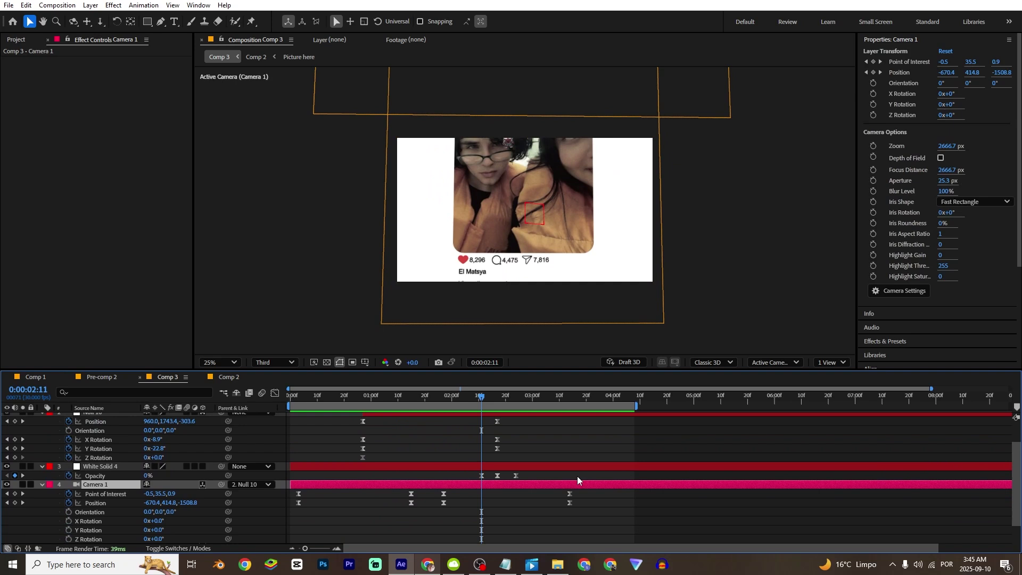
key(ctrl+alt+y)
key(ctrl+space)
text(s_blur)
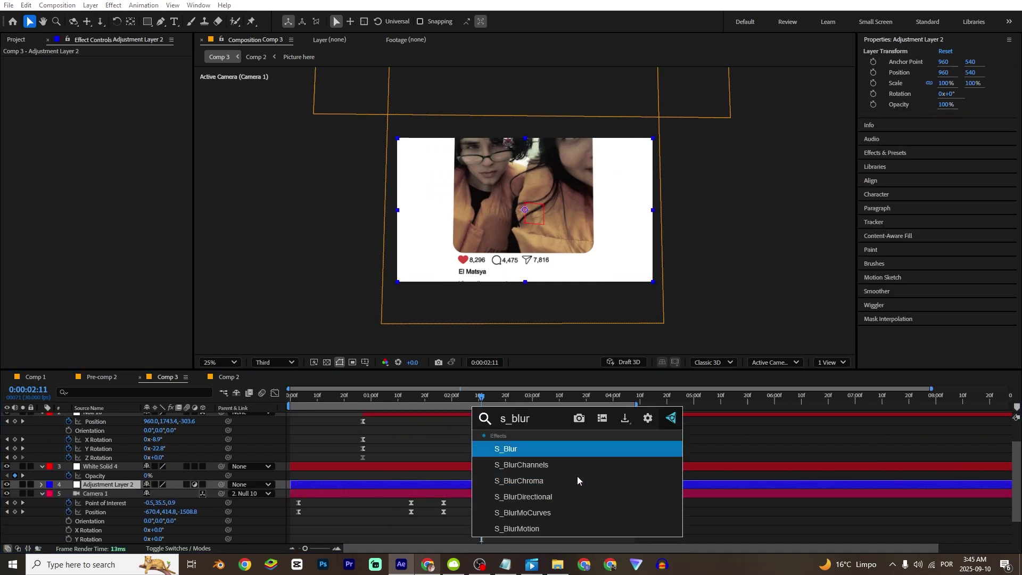
key(Return)
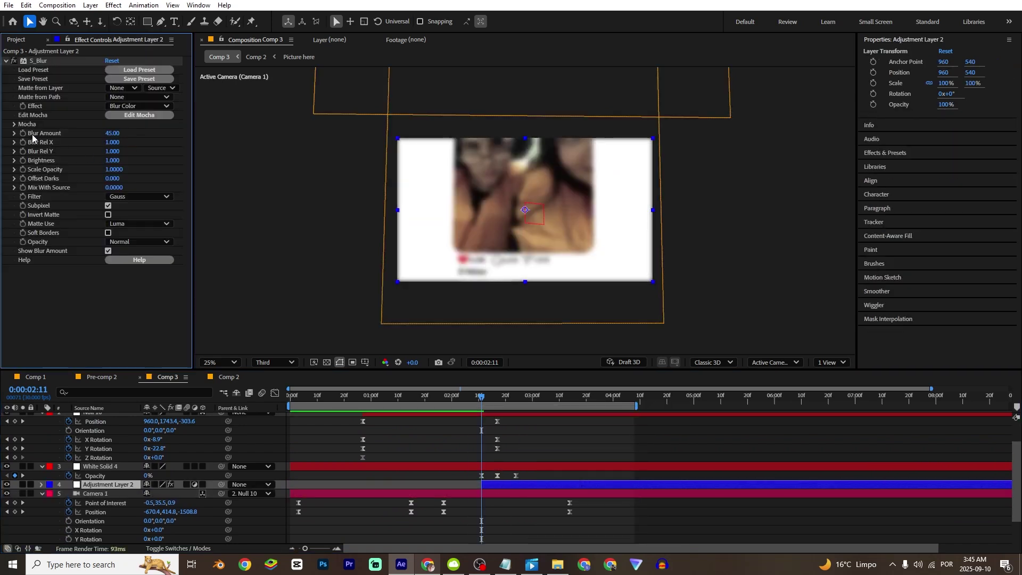
Keyframe S_Blur's Blur Amount from 45 down to 0, shift the adjustment layer slightly later, and preview the transition
click(25, 133)
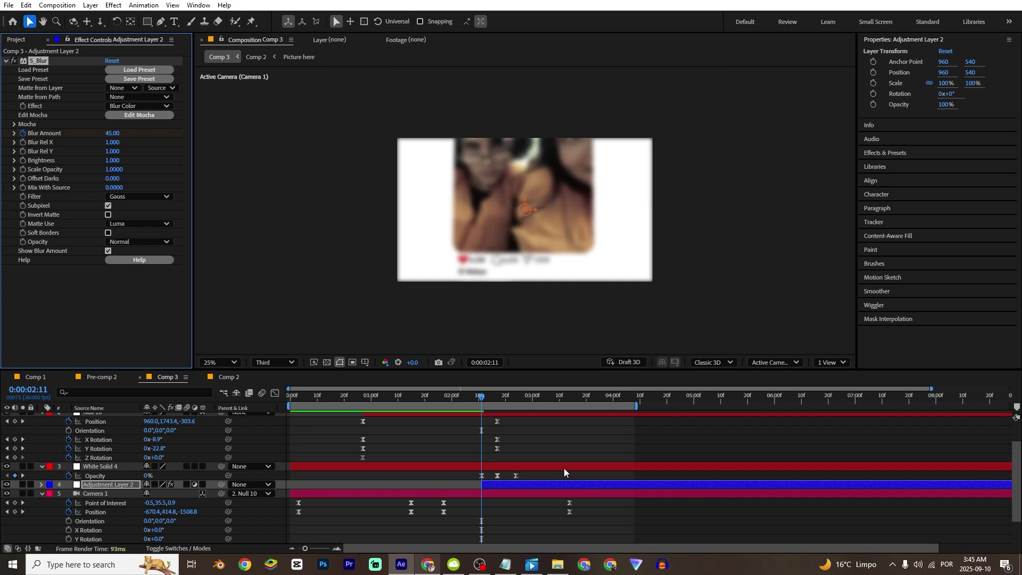
scroll(564, 478, down, 1)
key(u)
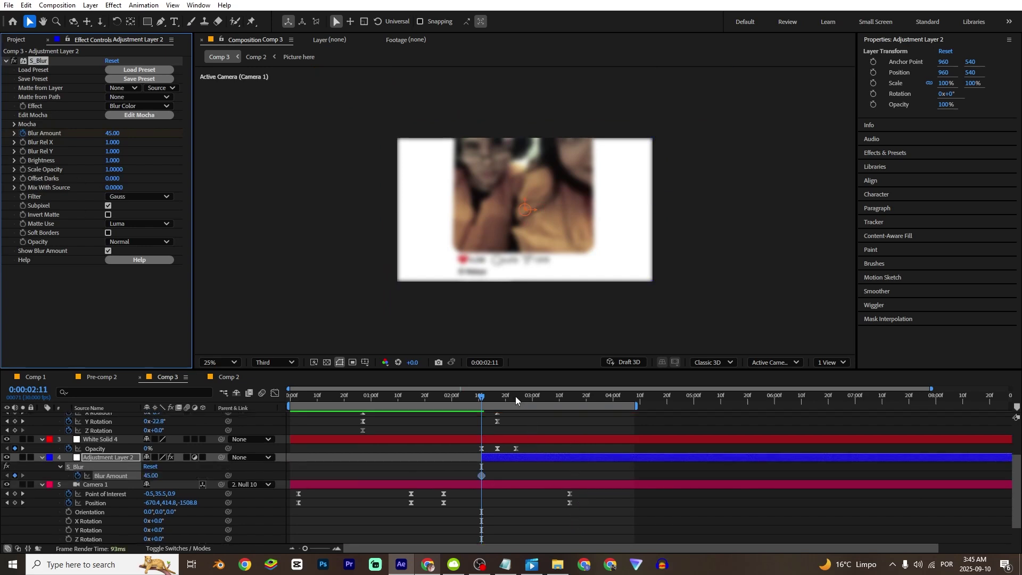
click(520, 398)
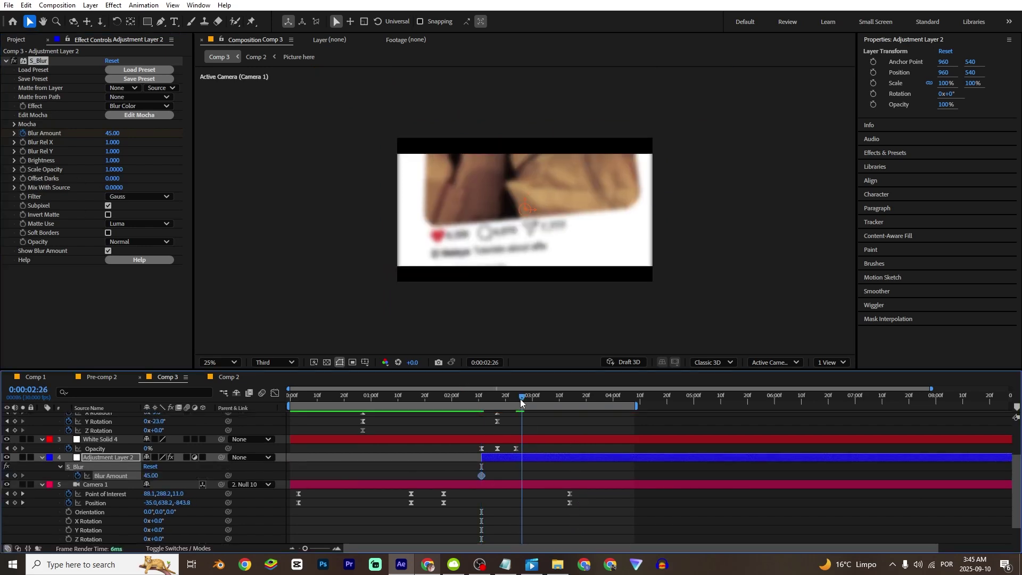
click(510, 499)
drag(492, 398, 543, 398)
drag(489, 459, 495, 458)
click(479, 398)
key(space)
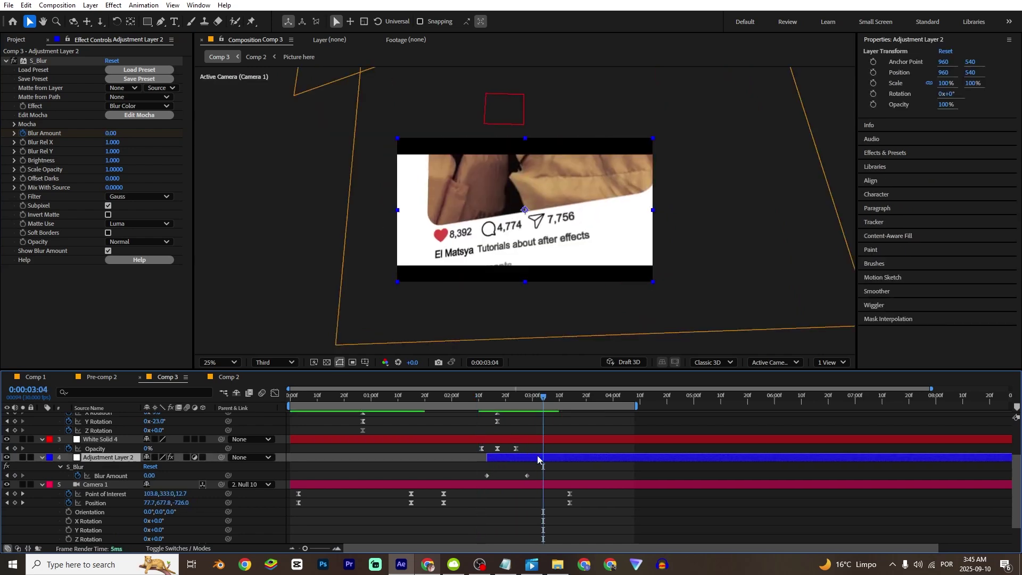
Trim the S_Blur adjustment layer to end just after its last keyframe, then duplicate it and start the copy at about 0:00:01:05
key(j)
key(alt+])
drag(420, 399, 220, 424)
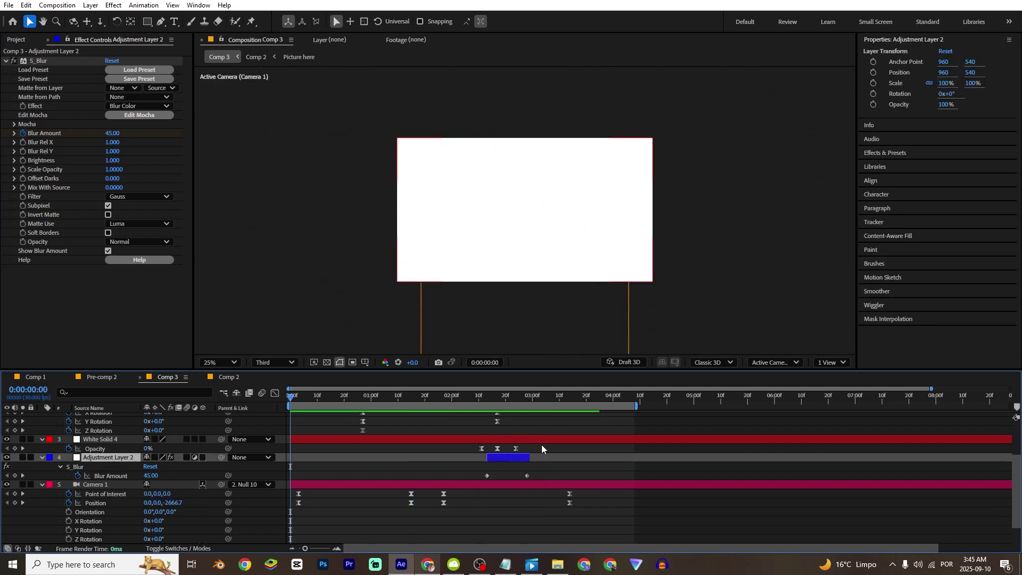
key(ctrl+d)
key(bracketleft)
drag(301, 459, 364, 464)
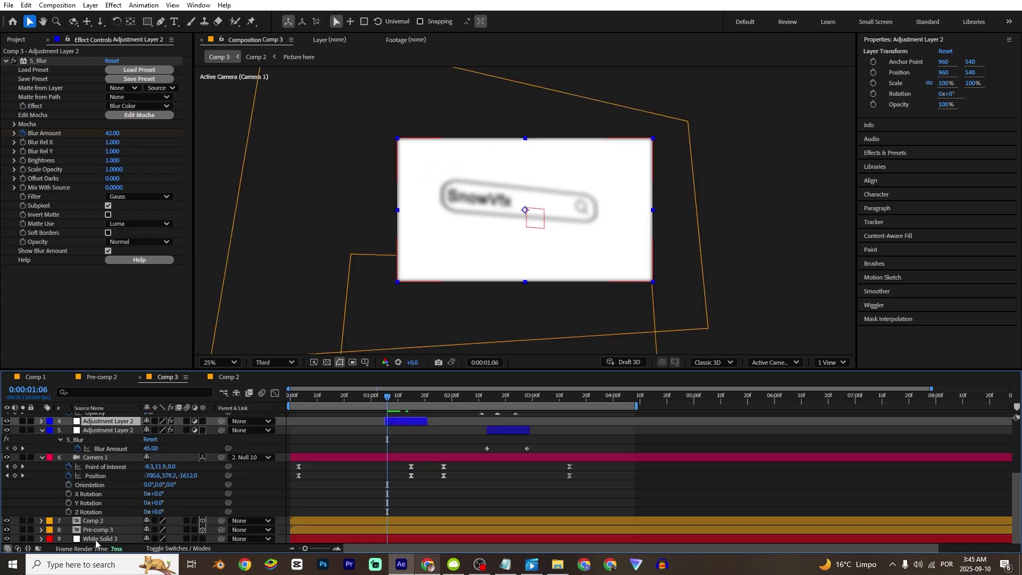
Scale White Solid 3 up to 114% so it covers the frame during the camera move, and preview the result
click(96, 538)
scroll(511, 323, down, 1)
scroll(211, 500, up, 1)
scroll(211, 504, down, 1)
key(s)
drag(171, 539, 179, 540)
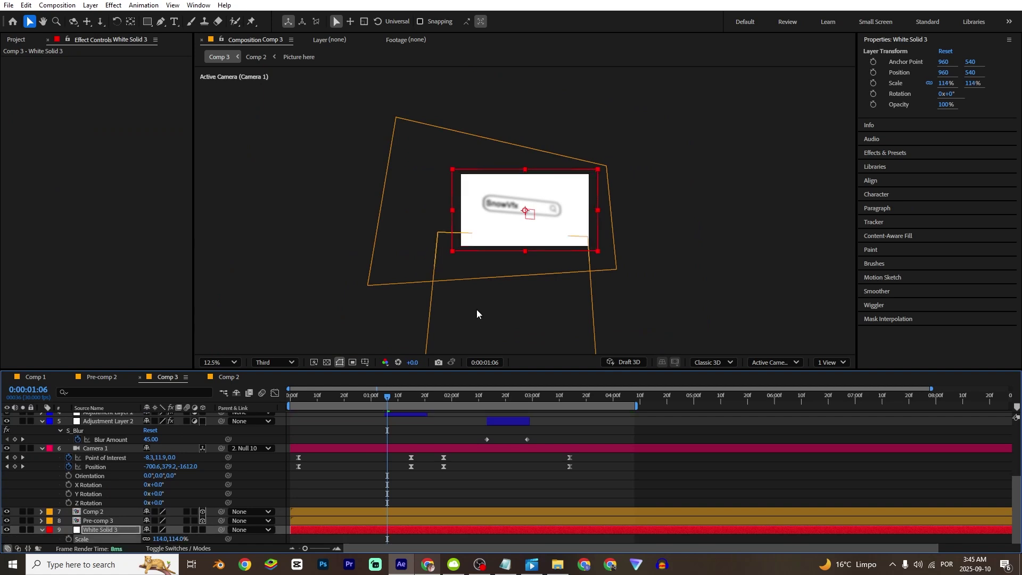
scroll(467, 322, up, 1)
drag(337, 398, 358, 404)
key(space)
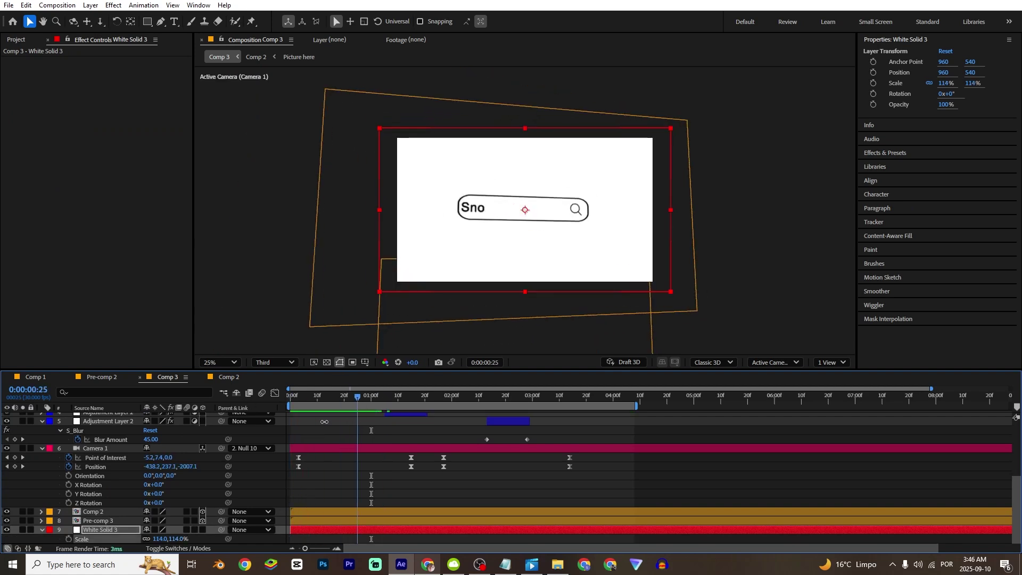
Keyframe Pre-comp 3's opacity from 100% at 0:00:00:25 down to 0% a few frames after
click(93, 511)
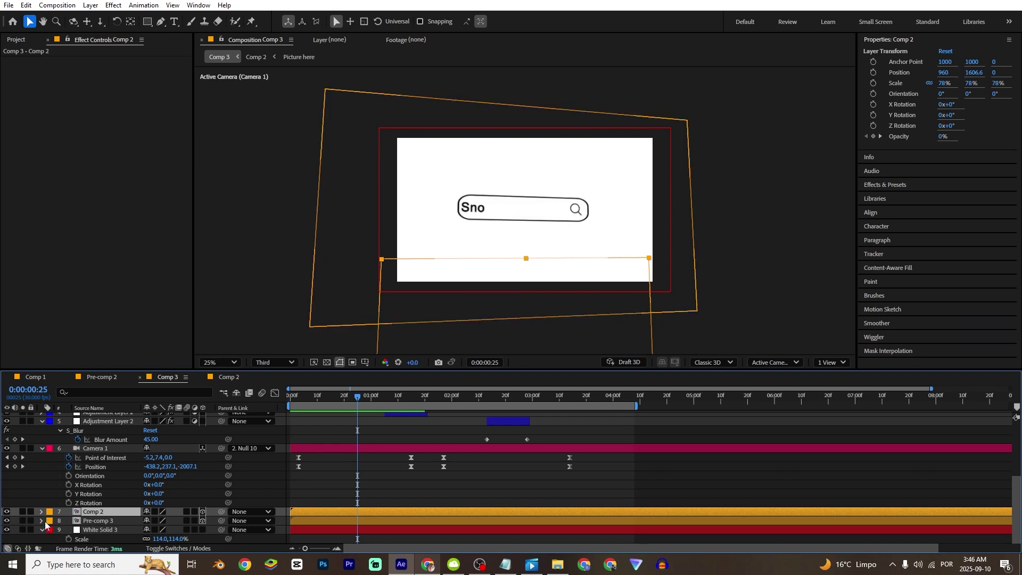
click(94, 520)
scroll(463, 213, up, 1)
key(t)
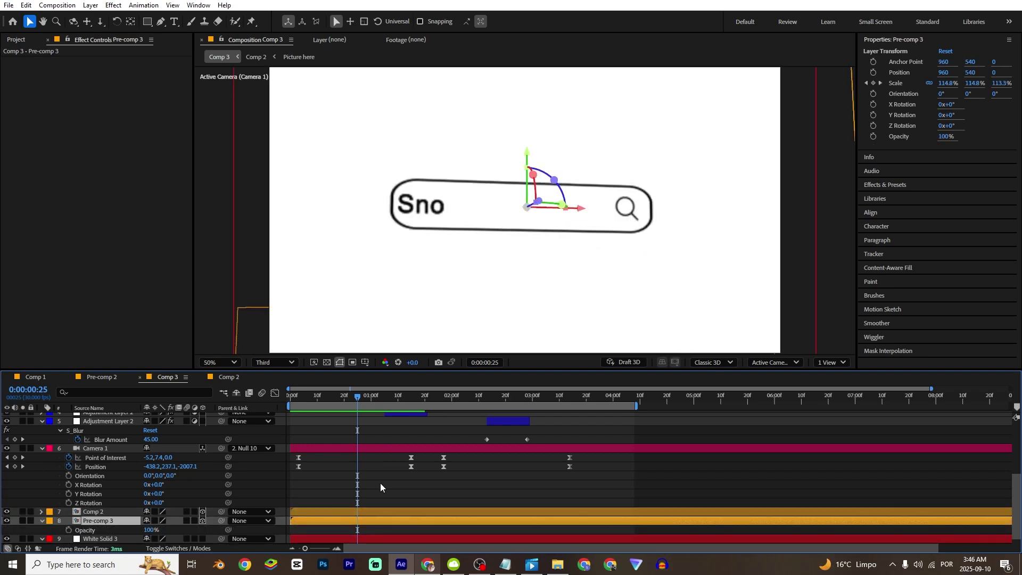
click(70, 521)
drag(357, 521, 372, 521)
drag(93, 525, 42, 526)
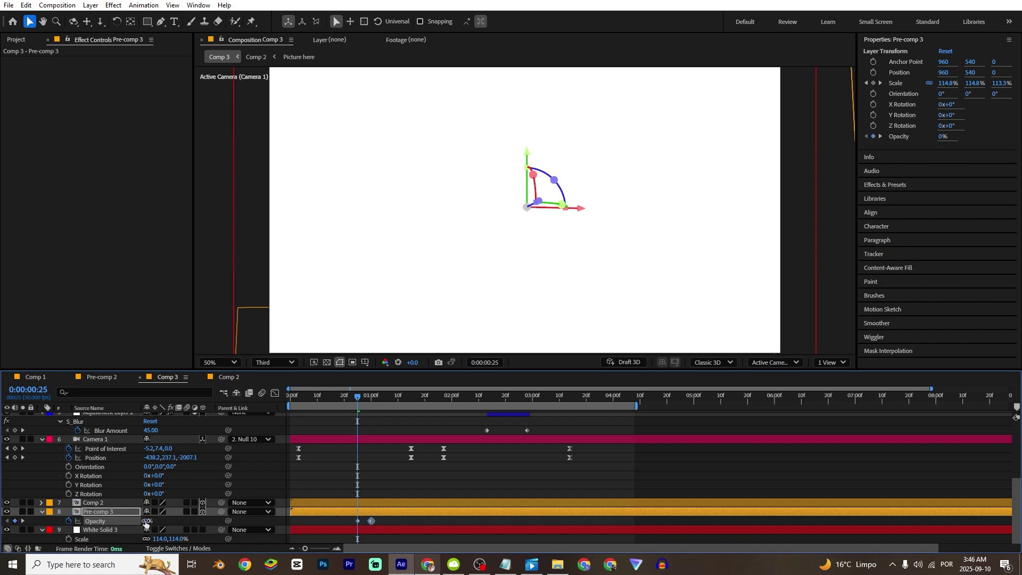
key(ctrl+z)
key(ctrl+z)
key(ctrl+z)
drag(145, 522, 42, 524)
click(383, 397)
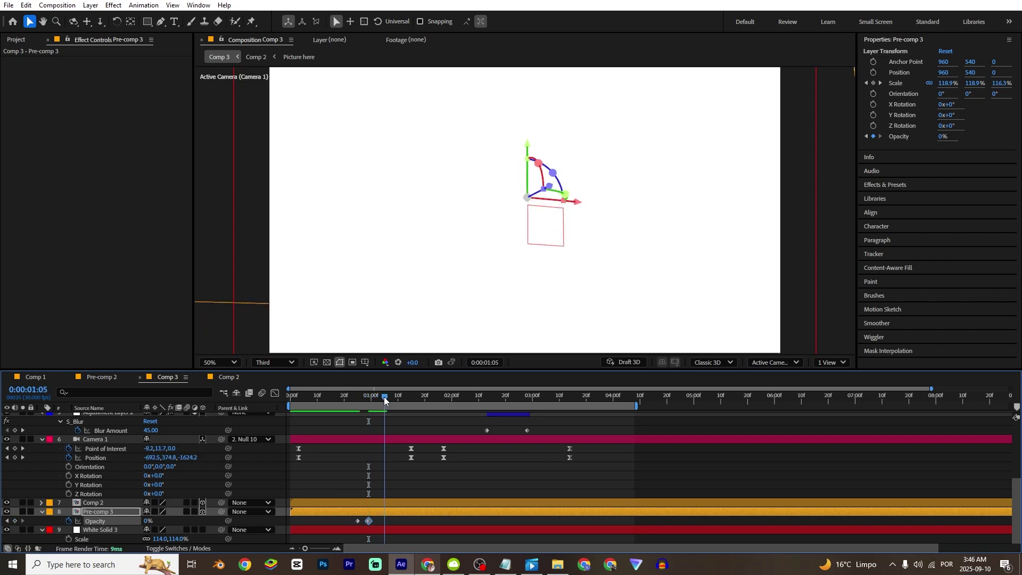
Paste further opacity keyframes on Pre-comp 3 at 0:00:01:05 and about 0:00:01:15 to make the search bar flicker
key(ctrl+v)
click(410, 398)
key(ctrl+v)
drag(410, 398, 346, 399)
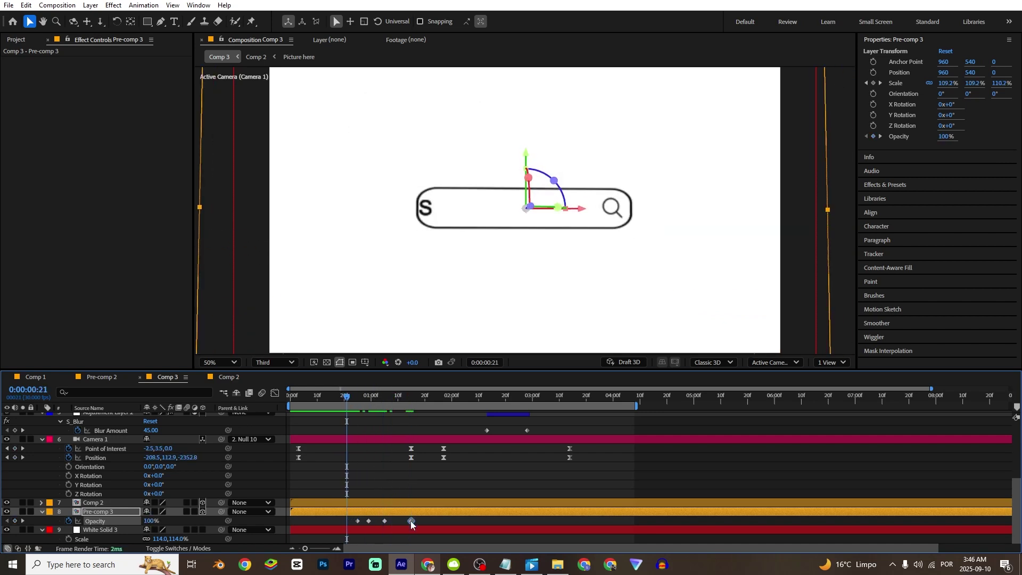
Move Pre-comp 3's opacity keyframes earlier so they begin at 0:00:00:22, with the last one closer, and preview the flicker
key(space)
key(space)
drag(407, 518, 350, 522)
click(349, 396)
key(space)
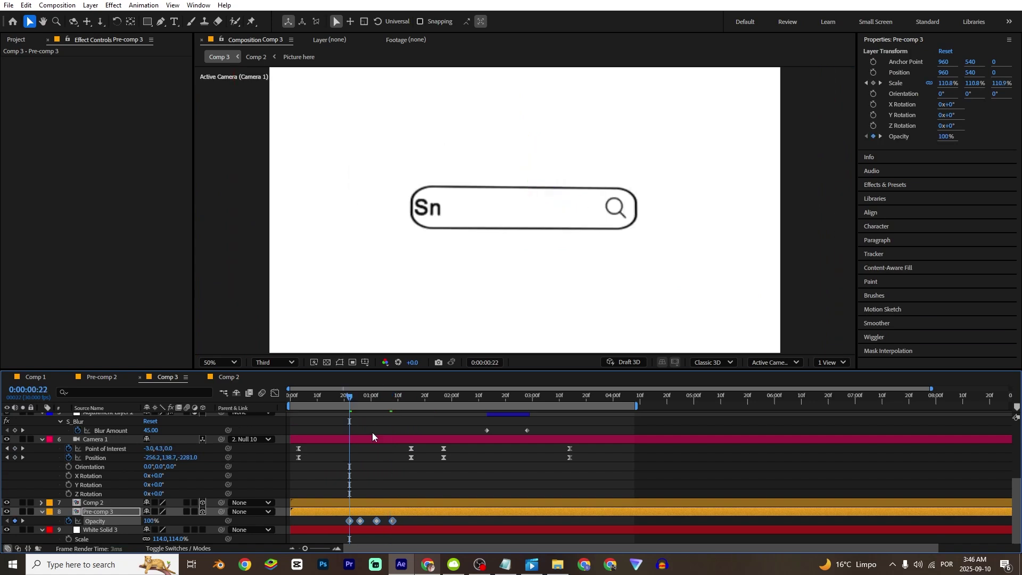
key(space)
scroll(475, 331, down, 2)
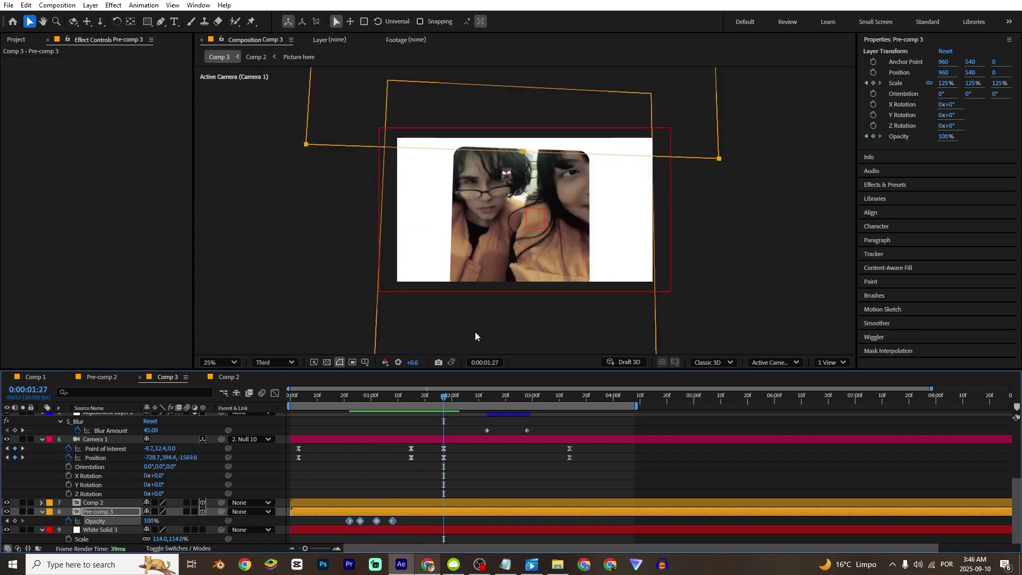
key(space)
scroll(472, 483, up, 4)
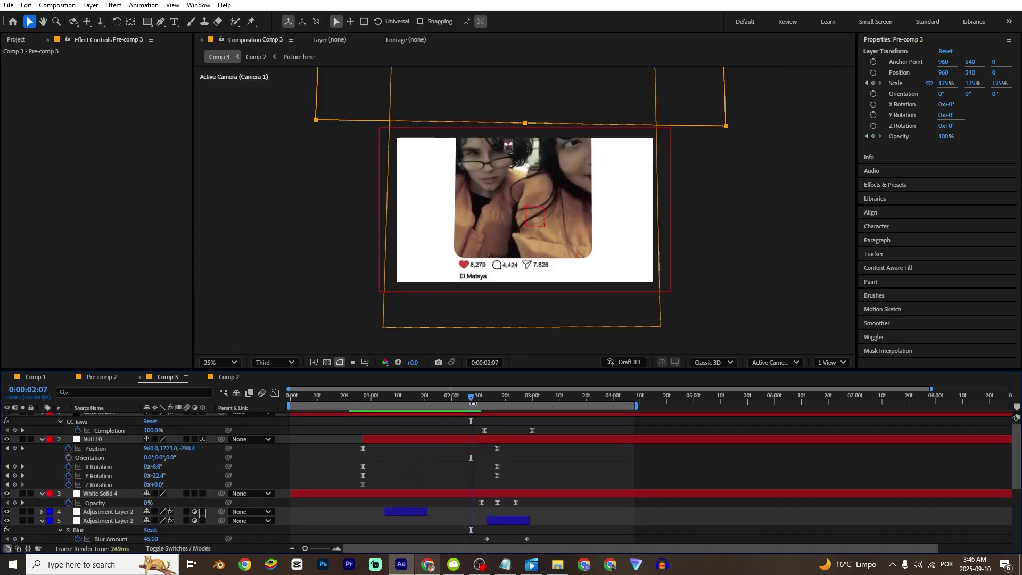
Paste the adjustment layer with Magic Bullet Looks above all layers, duplicate it, and set the duplicate's Strength to 20%
drag(387, 456, 350, 500)
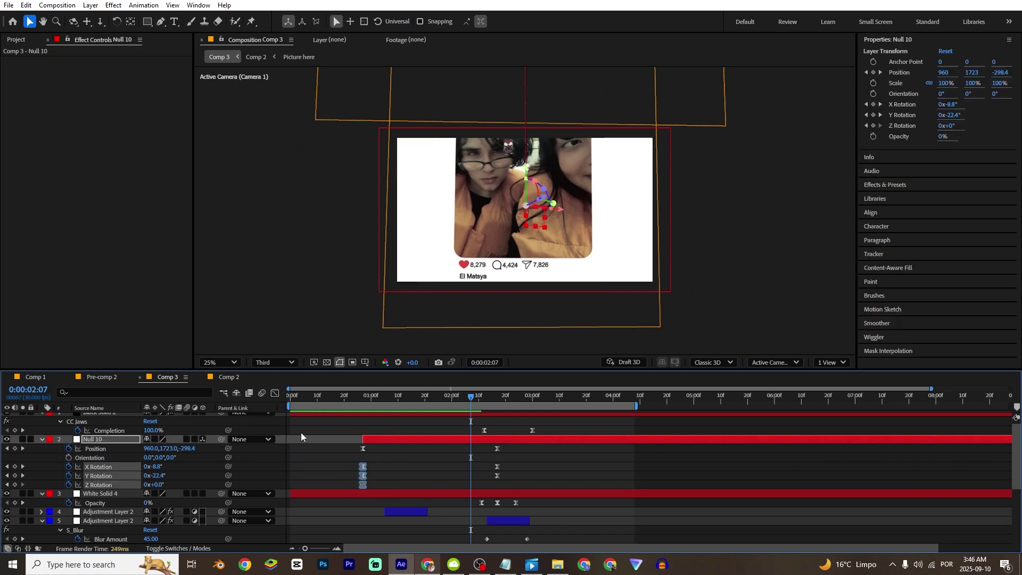
click(276, 392)
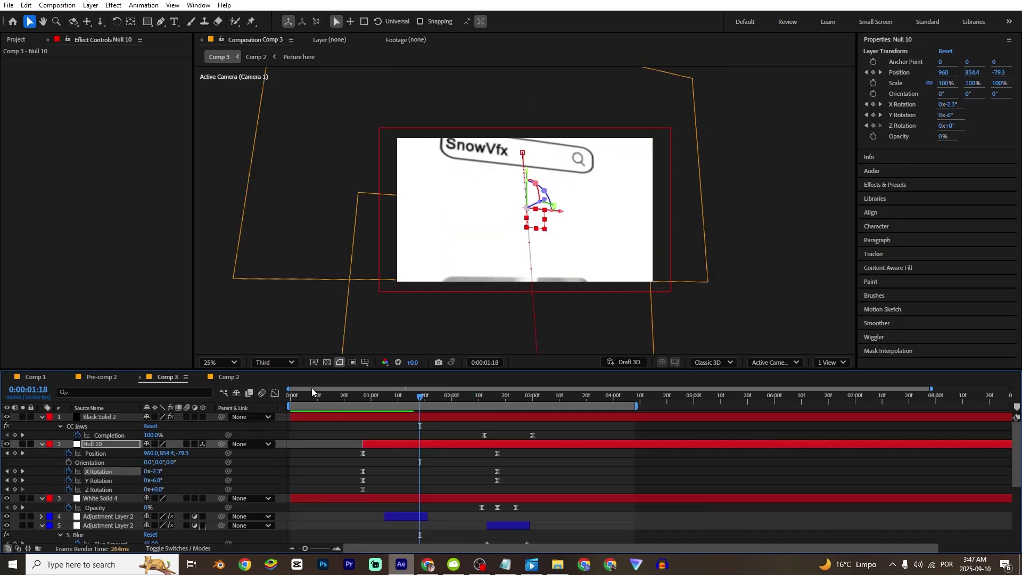
drag(418, 398, 474, 401)
click(448, 435)
key(ctrl+v)
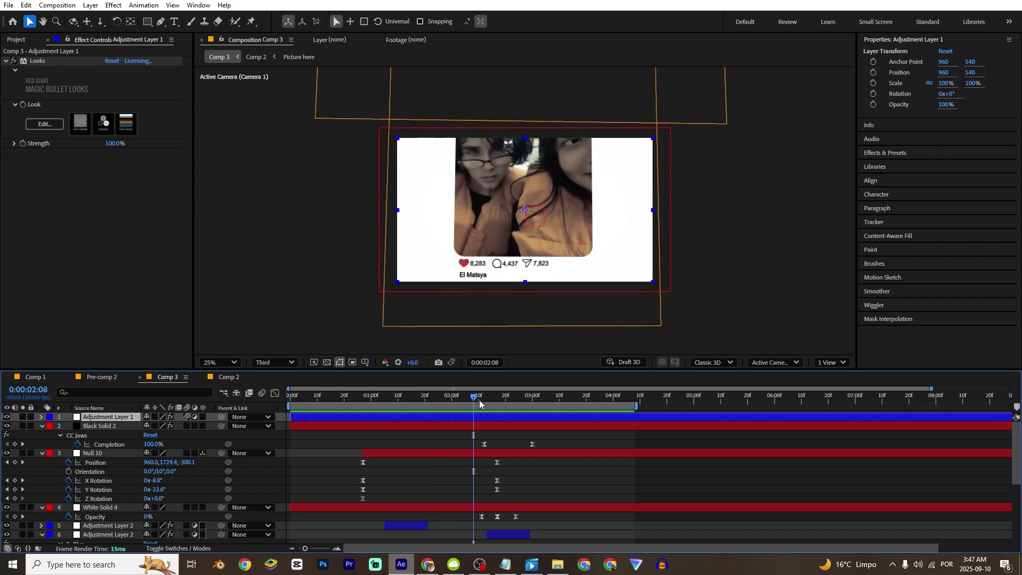
key(ctrl+d)
drag(113, 147, 79, 152)
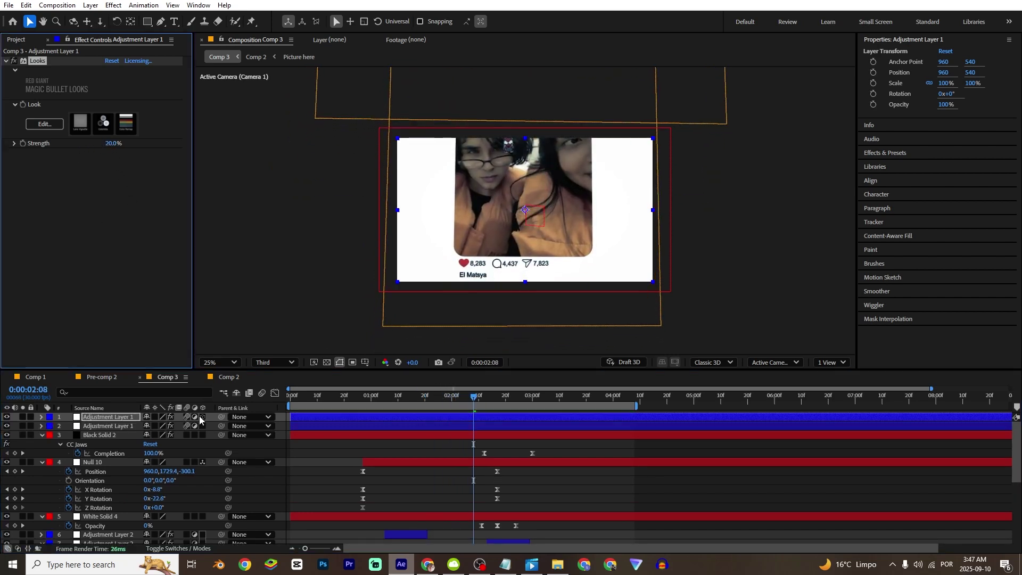
Enable motion blur on all layers and pre-compose them as Pre-comp 4, moving all attributes into the new composition
key(ctrl+a)
click(187, 433)
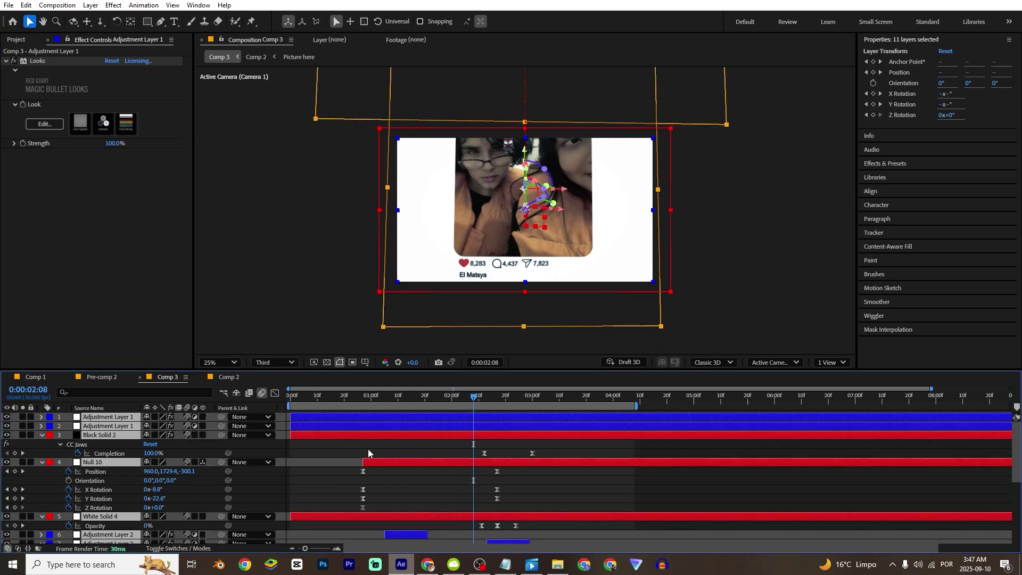
key(ctrl+shift+c)
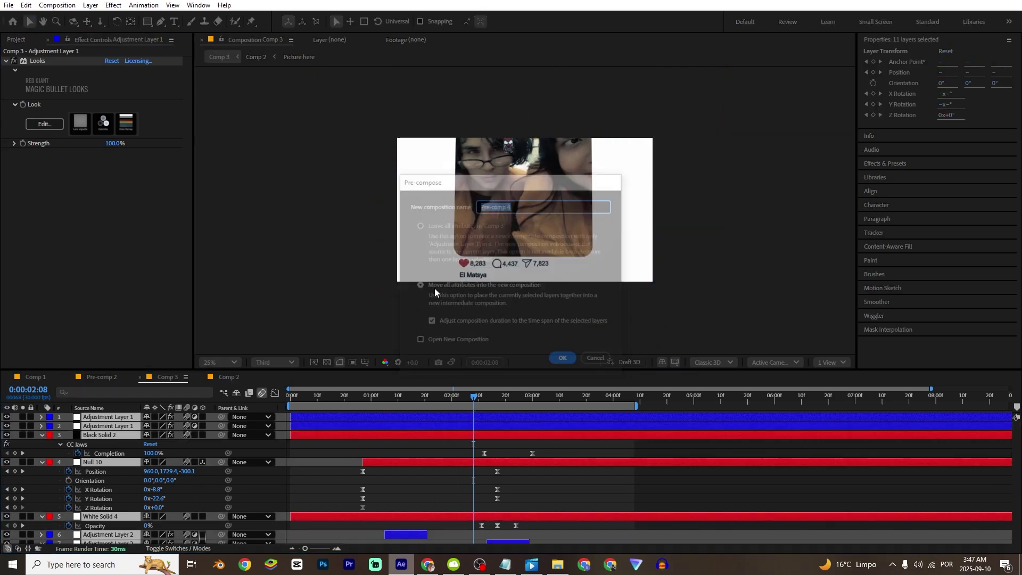
key(Return)
Apply Posterize Time to Pre-comp 4 and set its frame rate to 16
key(ctrl+space)
text(pos)
key(Down)
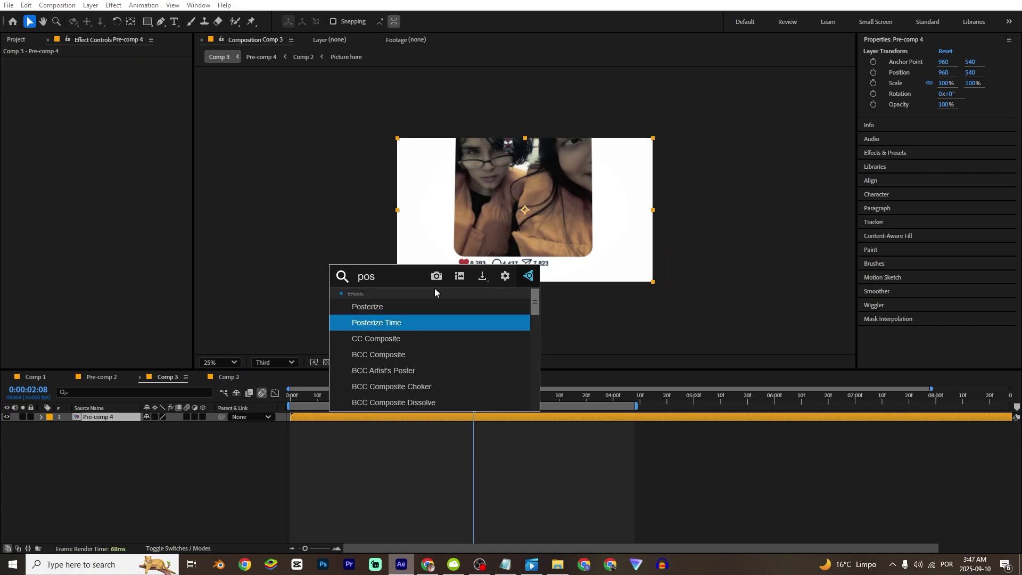
key(Return)
click(109, 69)
text(1)
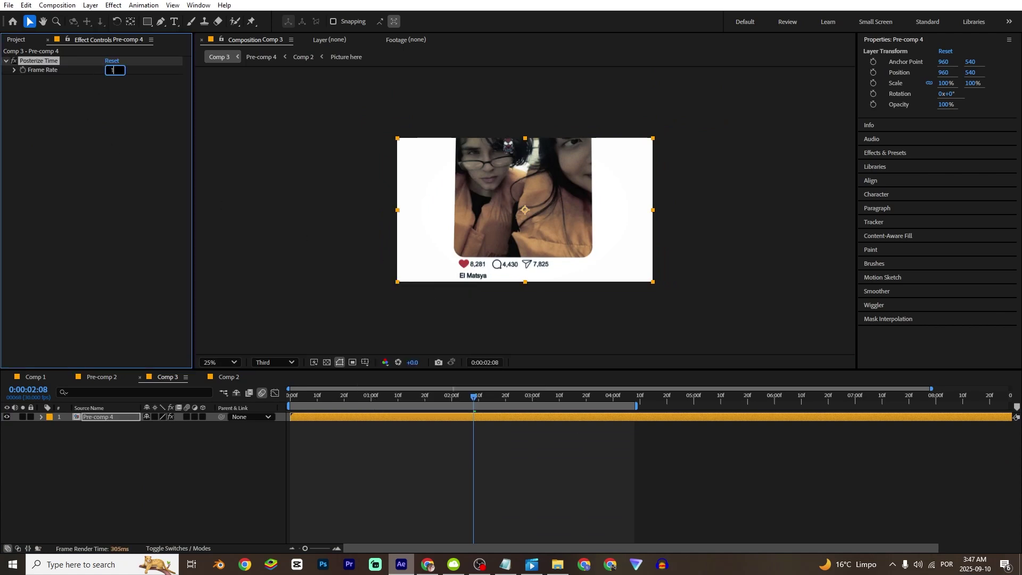
text(6)
key(Return)
Play back the finished composition from the first frame
click(346, 468)
key(Home)
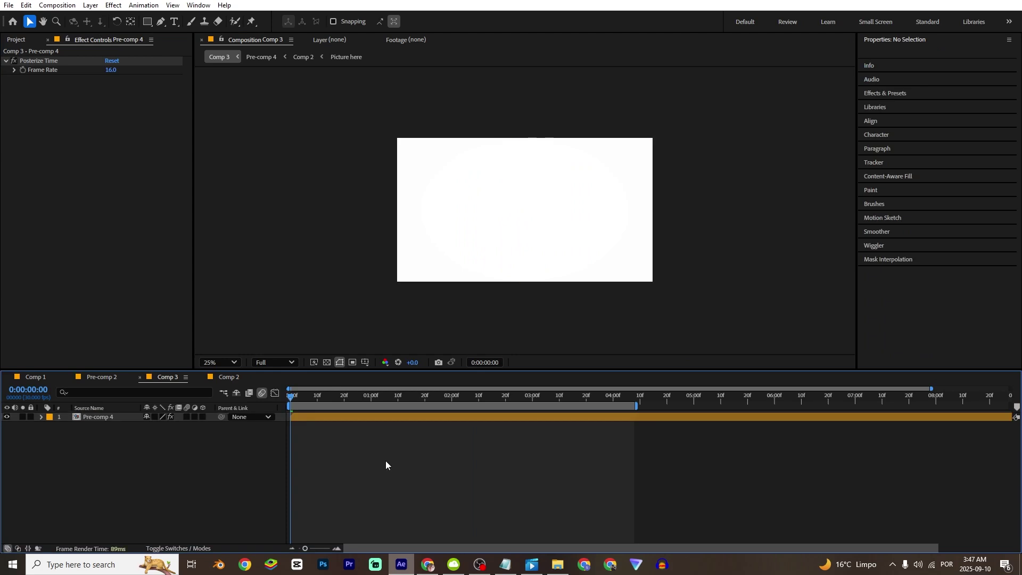
key(space)
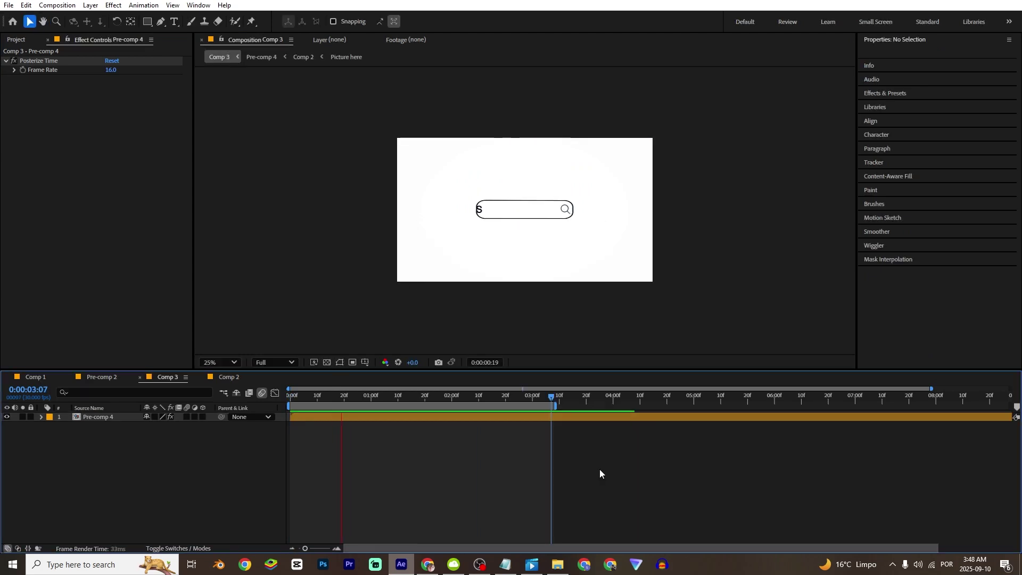